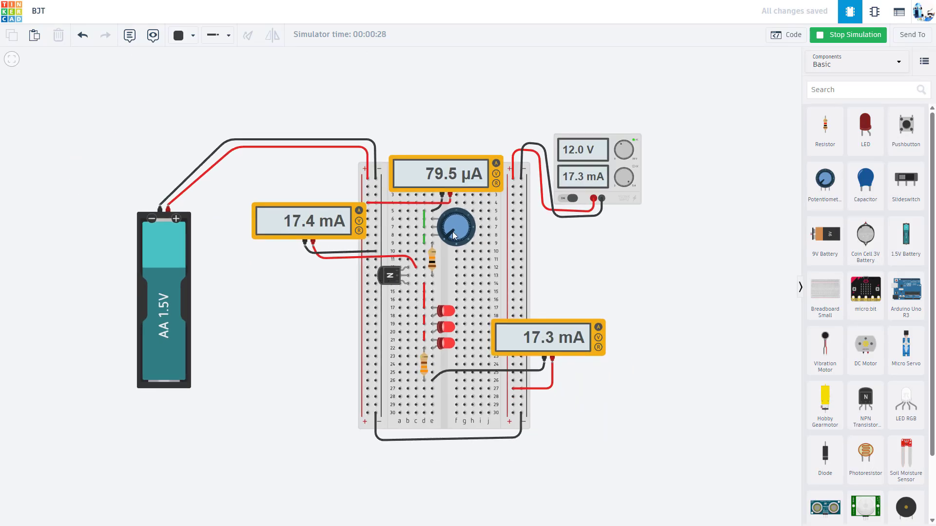
Step: Turn the potentiometer's knob in the running BJT circuit simulation
{"action": "mouse_move", "coordinate": [453, 232]}
{"action": "left_mouse_down"}
{"action": "mouse_move", "coordinate": [464, 226]}
{"action": "mouse_move", "coordinate": [446, 217]}
{"action": "mouse_move", "coordinate": [466, 220]}
{"action": "mouse_move", "coordinate": [467, 235]}
{"action": "mouse_move", "coordinate": [450, 238]}
{"action": "left_mouse_up"}
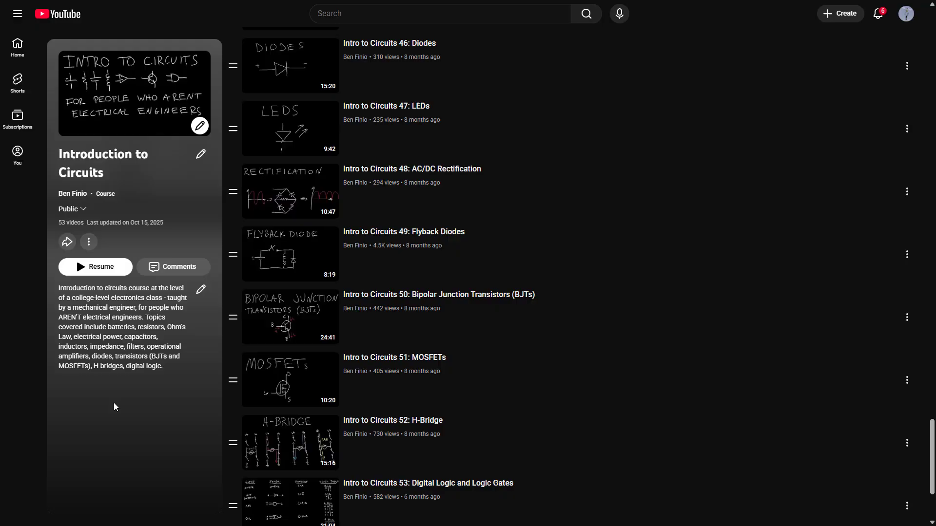
{"action": "scroll", "coordinate": [419, 234], "scroll_direction": "up", "scroll_amount": 7}
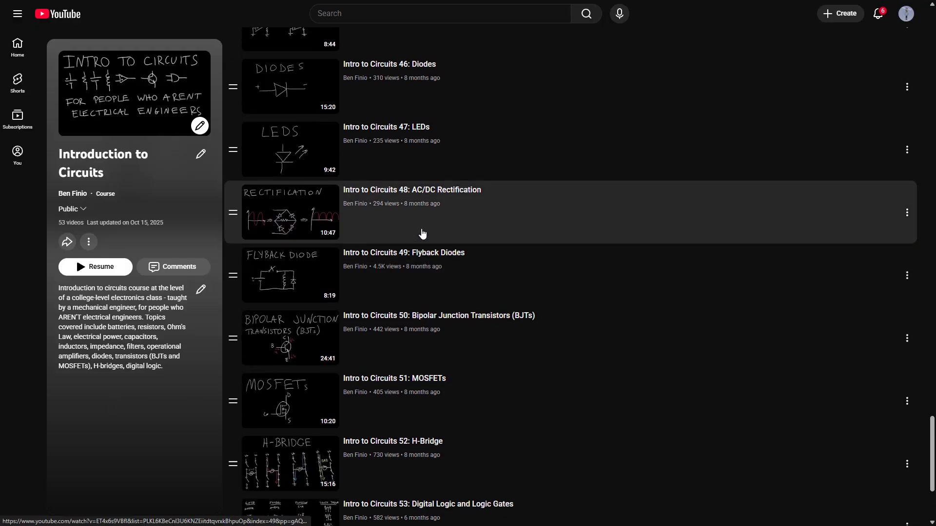
{"action": "scroll", "coordinate": [410, 232], "scroll_direction": "down", "scroll_amount": 4}
{"action": "scroll", "coordinate": [410, 232], "scroll_direction": "down", "scroll_amount": 3}
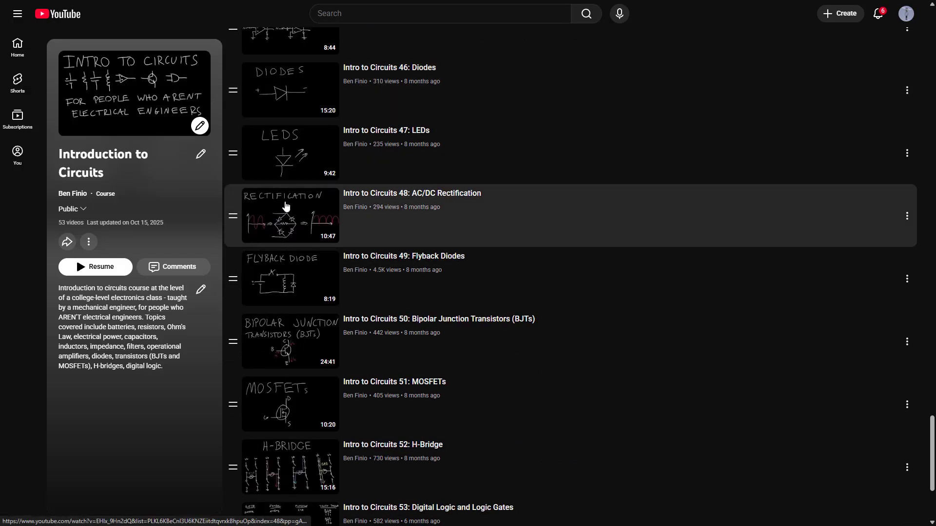
{"action": "scroll", "coordinate": [337, 248], "scroll_direction": "up", "scroll_amount": 4}
{"action": "scroll", "coordinate": [331, 251], "scroll_direction": "down", "scroll_amount": 5}
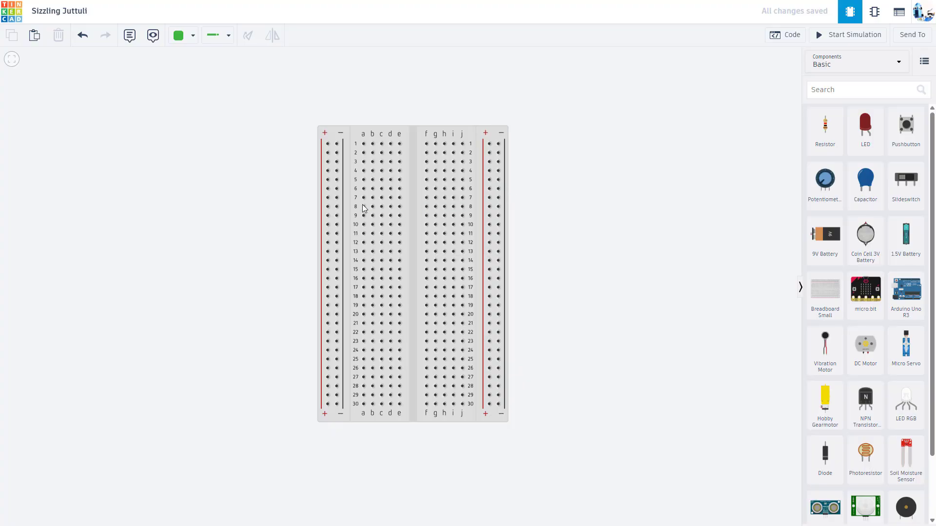
{"action": "scroll", "coordinate": [374, 220], "scroll_direction": "up", "scroll_amount": 1}
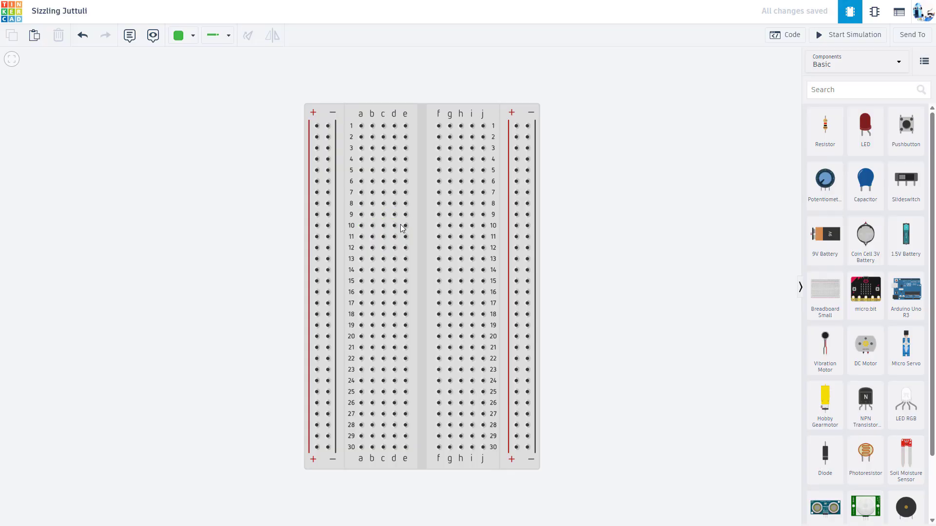
{"action": "scroll", "coordinate": [396, 242], "scroll_direction": "up", "scroll_amount": 1}
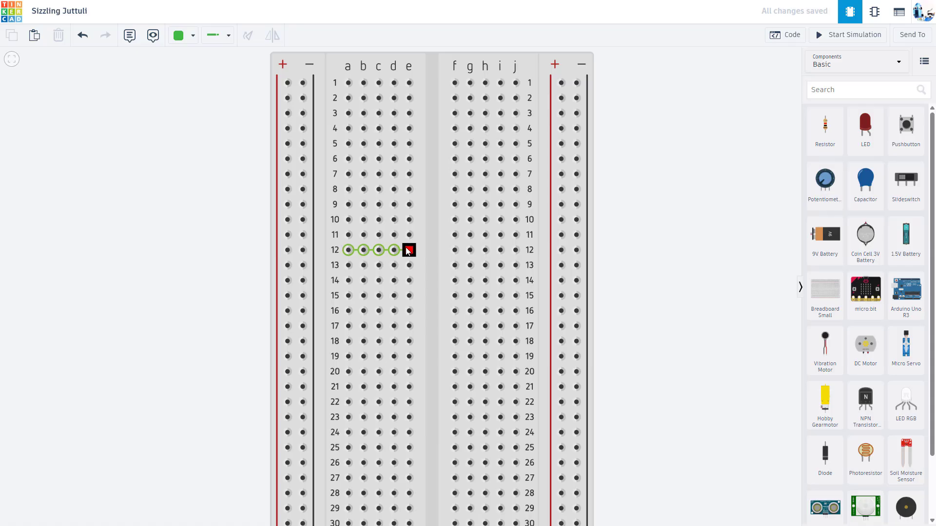
{"action": "scroll", "coordinate": [397, 256], "scroll_direction": "down", "scroll_amount": 1}
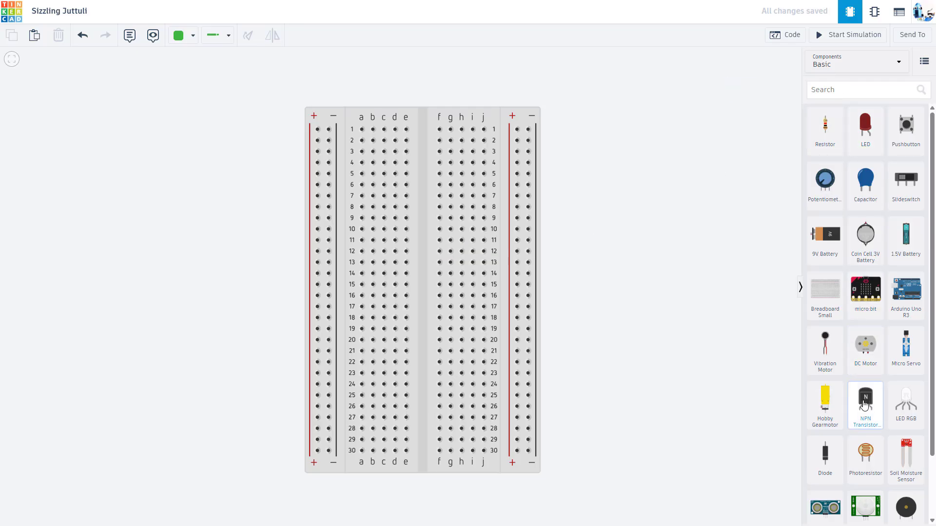
Step: Add an NPN transistor, rotate it so its legs face column e, and plug them into breadboard holes b12 to b14
{"action": "left_click_drag", "start_coordinate": [865, 409], "coordinate": [585, 287]}
{"action": "scroll", "coordinate": [580, 281], "scroll_direction": "up", "scroll_amount": 5}
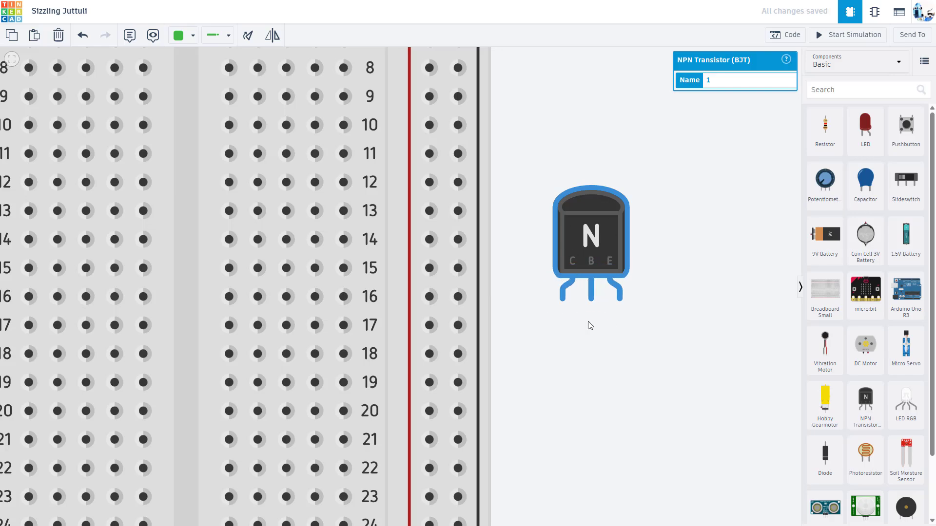
{"action": "left_click", "coordinate": [252, 43]}
{"action": "left_click", "coordinate": [252, 43]}
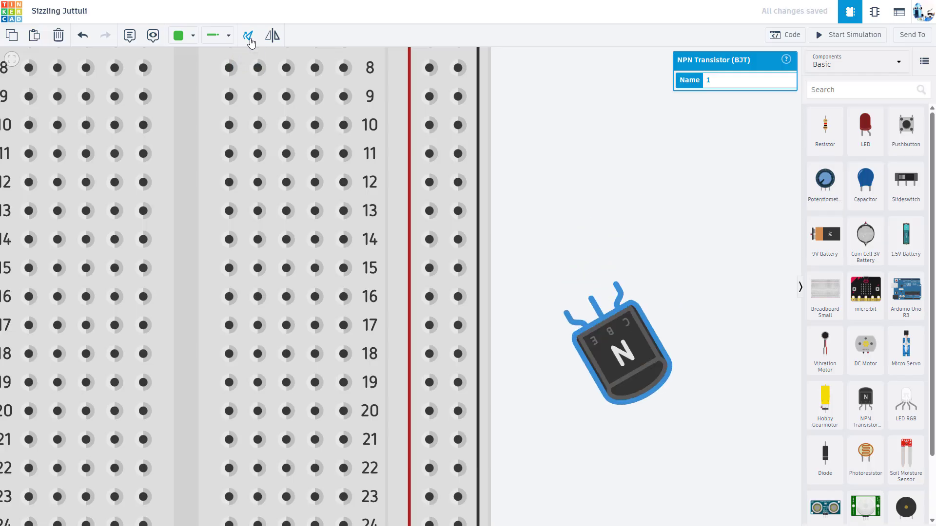
{"action": "left_click", "coordinate": [252, 43]}
{"action": "scroll", "coordinate": [596, 381], "scroll_direction": "down", "scroll_amount": 3}
{"action": "left_click_drag", "start_coordinate": [591, 393], "coordinate": [683, 341]}
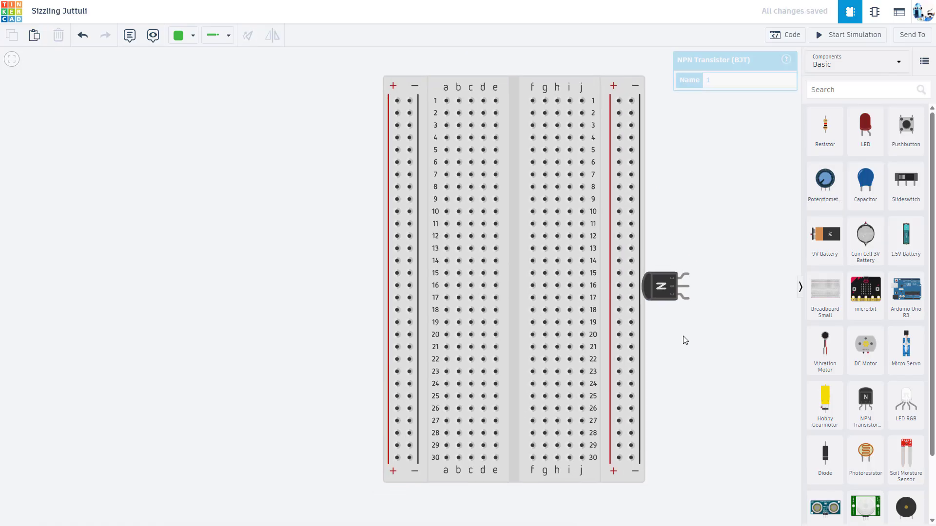
{"action": "left_click_drag", "start_coordinate": [663, 286], "coordinate": [439, 248]}
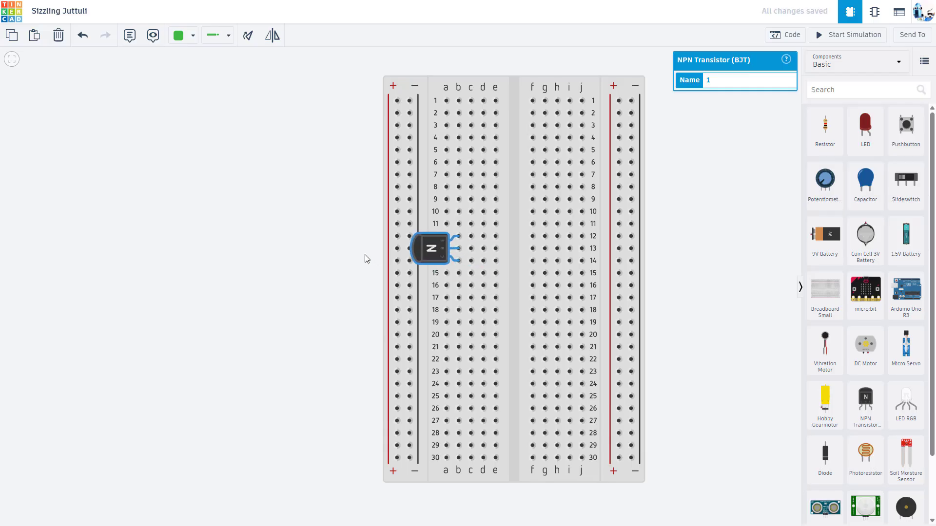
{"action": "scroll", "coordinate": [366, 259], "scroll_direction": "up", "scroll_amount": 2}
{"action": "left_click", "coordinate": [366, 236]}
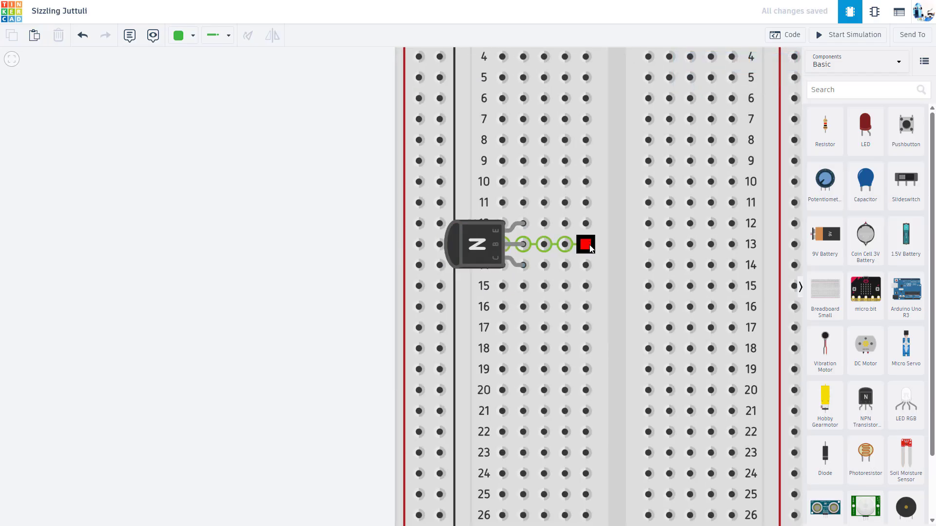
Step: Add a 1.5V AA battery component with a count of 4 batteries and place it clear of the breadboard on the transistor's side
{"action": "left_click_drag", "start_coordinate": [273, 245], "coordinate": [227, 240]}
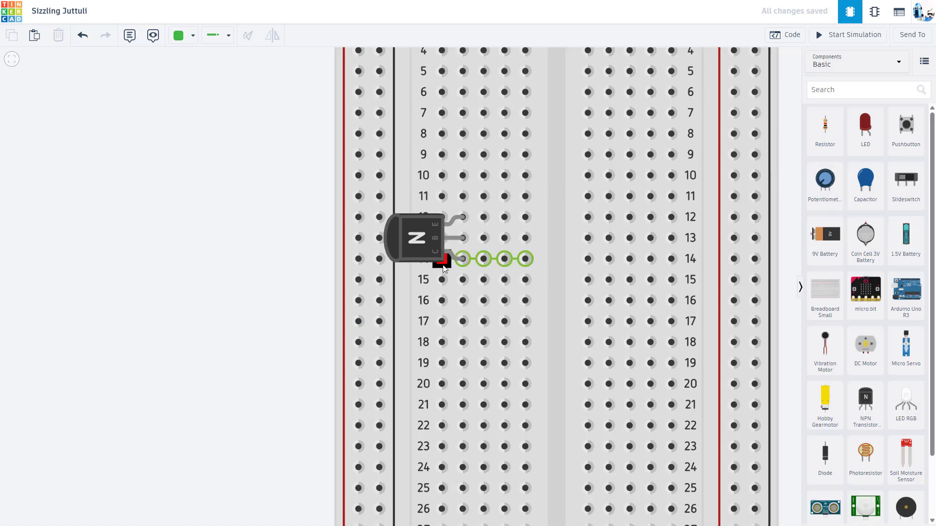
{"action": "scroll", "coordinate": [370, 229], "scroll_direction": "down", "scroll_amount": 2}
{"action": "left_click_drag", "start_coordinate": [276, 208], "coordinate": [275, 232]}
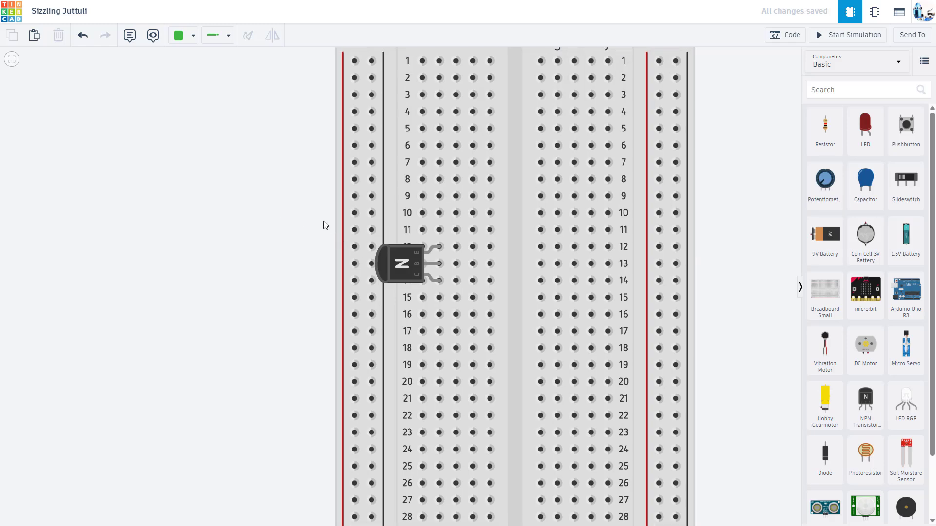
{"action": "left_click_drag", "start_coordinate": [734, 186], "coordinate": [741, 231]}
{"action": "left_click", "coordinate": [902, 236]}
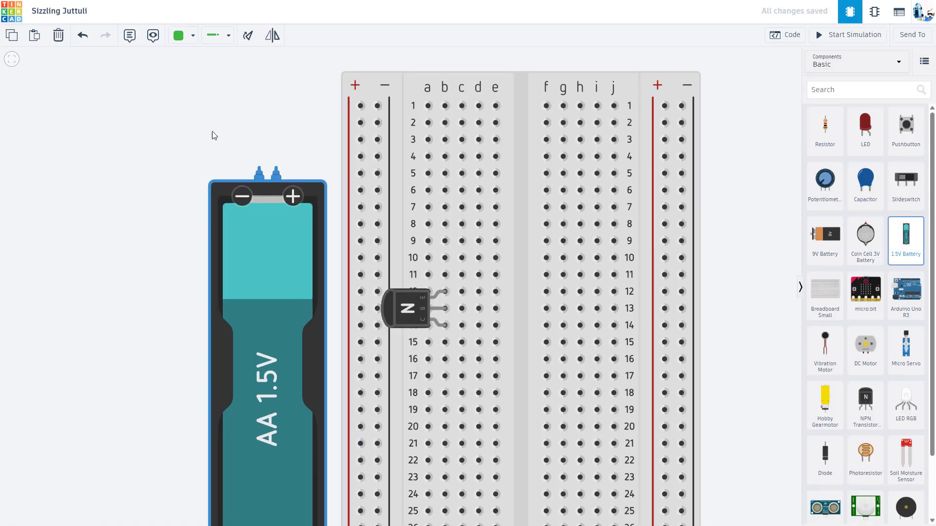
{"action": "left_click", "coordinate": [184, 142]}
{"action": "left_click", "coordinate": [727, 98]}
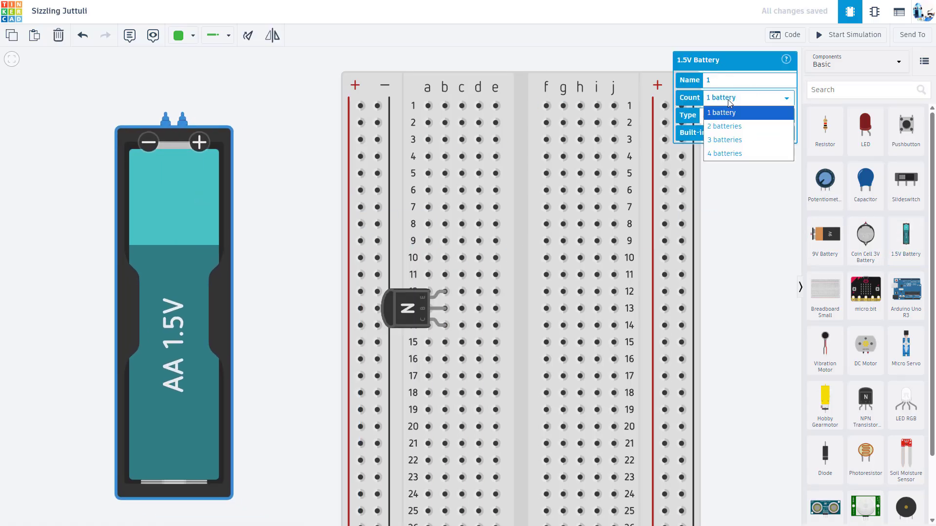
{"action": "left_click", "coordinate": [727, 153]}
{"action": "scroll", "coordinate": [332, 212], "scroll_direction": "down", "scroll_amount": 4}
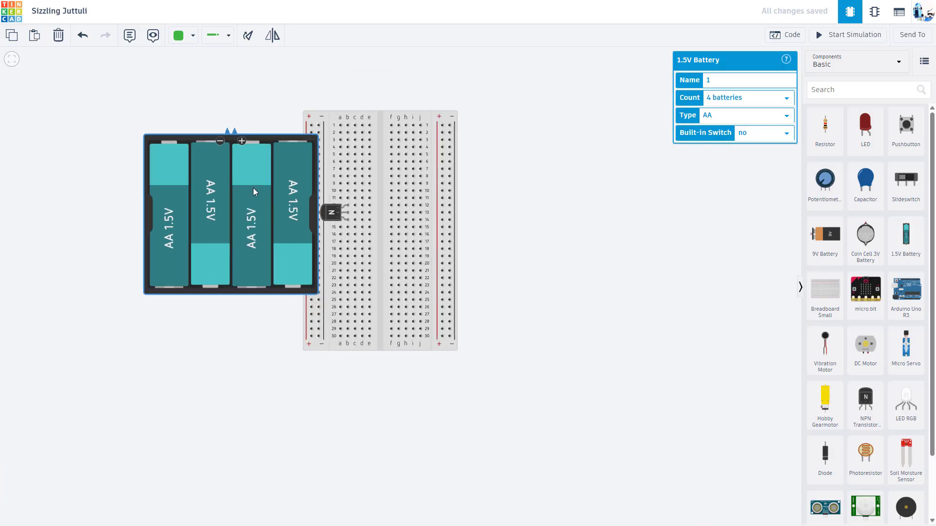
{"action": "left_click_drag", "start_coordinate": [253, 189], "coordinate": [206, 218]}
{"action": "left_click", "coordinate": [260, 111]}
Step: Wire the battery pack's positive terminal over to the nearest positive rail at row 1 and color the wire red
{"action": "scroll", "coordinate": [264, 147], "scroll_direction": "up", "scroll_amount": 3}
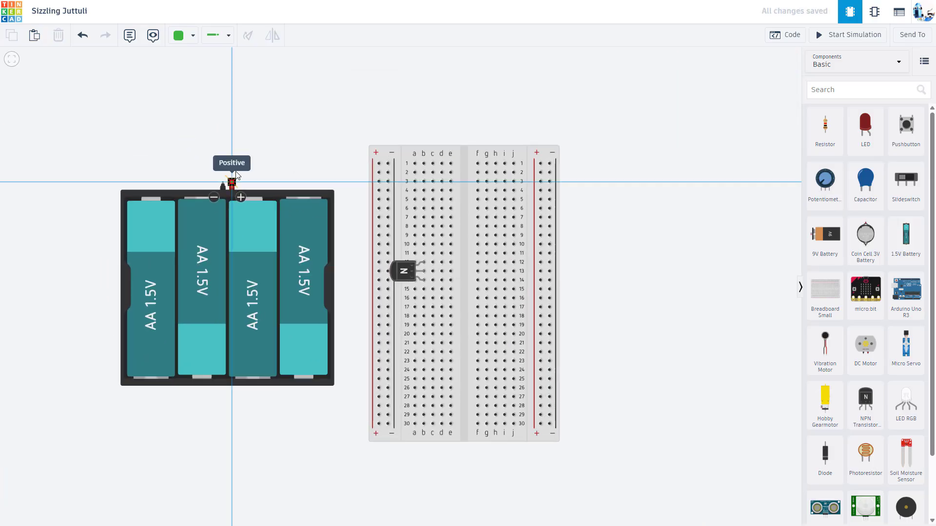
{"action": "left_click", "coordinate": [232, 186]}
{"action": "left_click", "coordinate": [232, 128]}
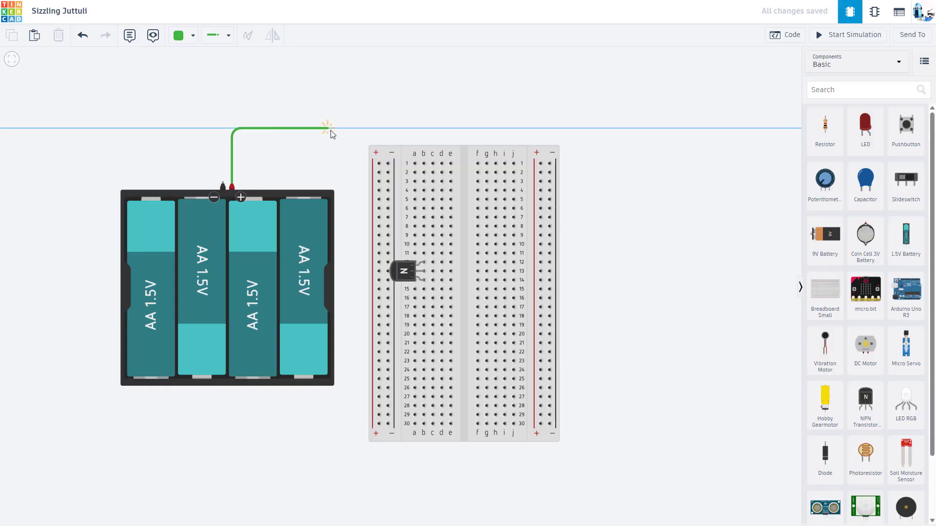
{"action": "left_click", "coordinate": [381, 129]}
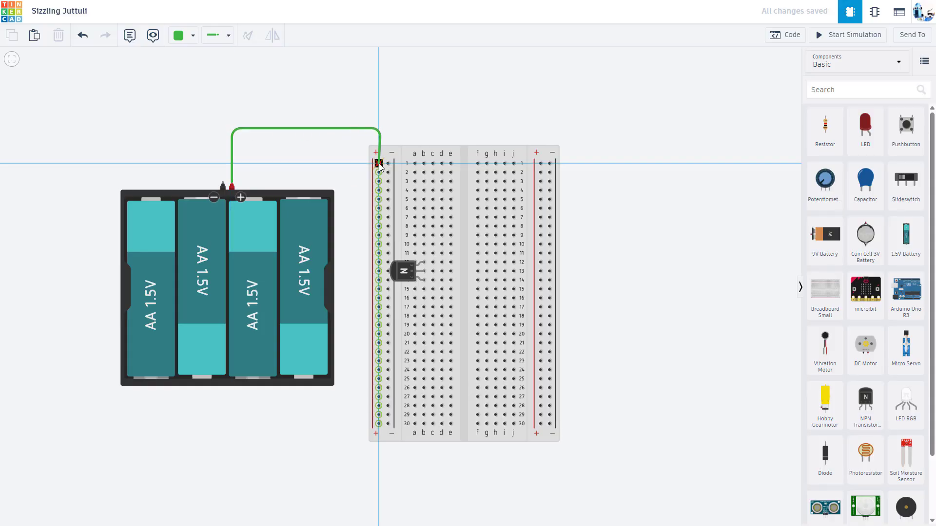
{"action": "left_click", "coordinate": [378, 163]}
{"action": "left_click_drag", "start_coordinate": [381, 129], "coordinate": [379, 127]}
{"action": "left_click", "coordinate": [181, 32]}
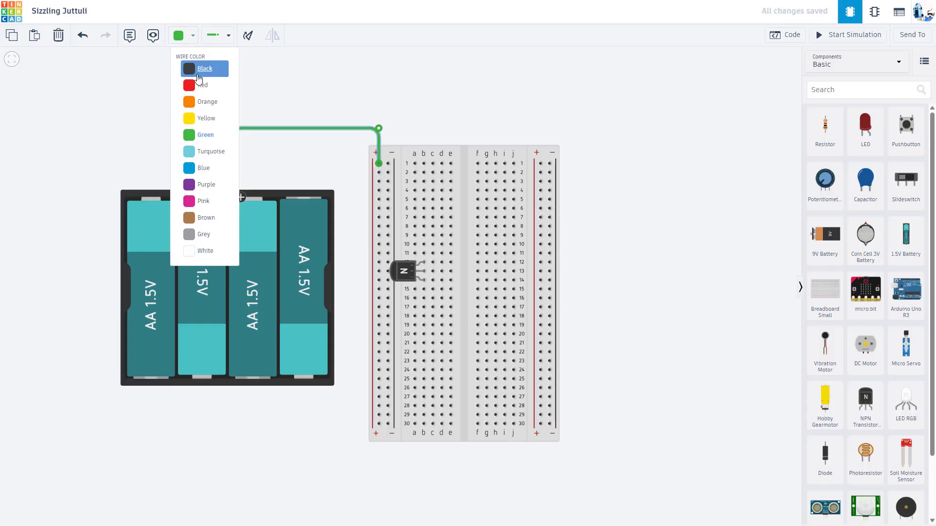
{"action": "left_click", "coordinate": [202, 82]}
Step: Wire the battery pack's negative terminal to the adjacent negative rail at row 1, parallel to the red wire, and color it black
{"action": "left_click", "coordinate": [223, 186]}
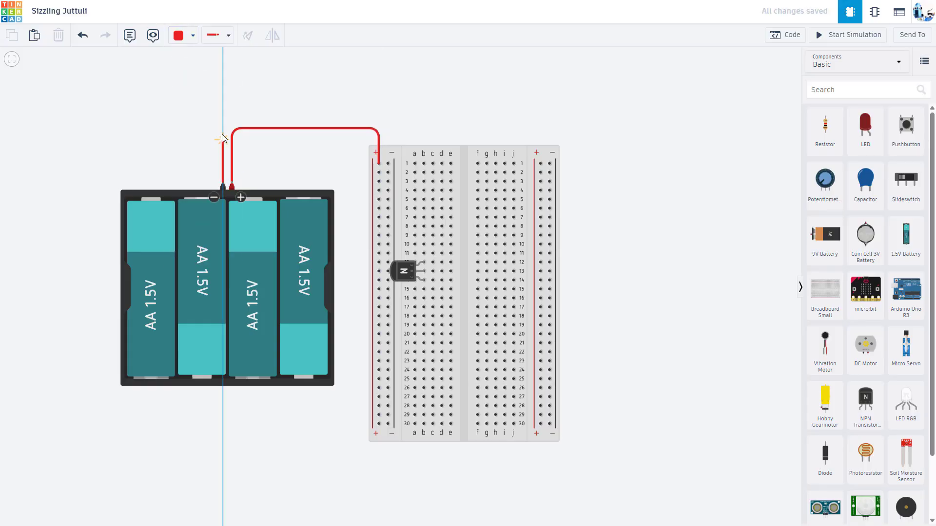
{"action": "left_click", "coordinate": [223, 121]}
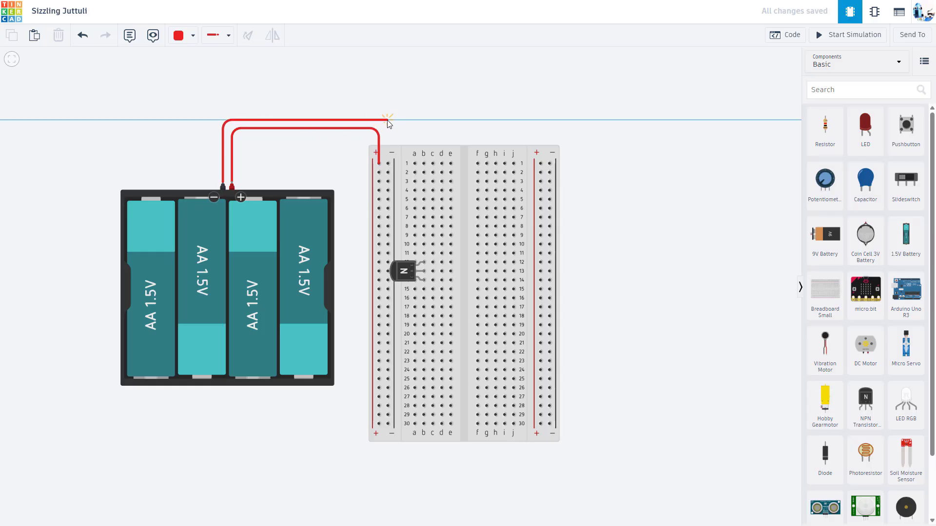
{"action": "left_click", "coordinate": [387, 120]}
{"action": "left_click", "coordinate": [388, 163]}
{"action": "left_click", "coordinate": [186, 39]}
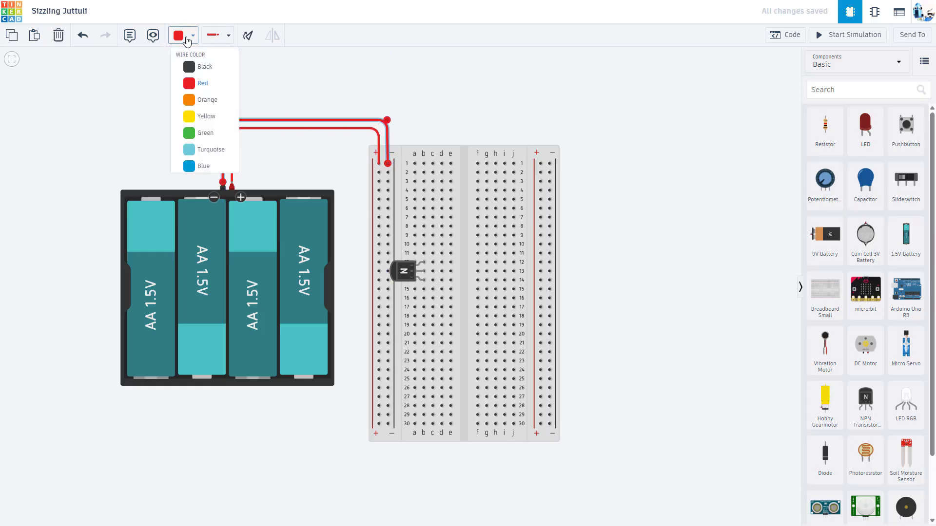
{"action": "left_click", "coordinate": [204, 67]}
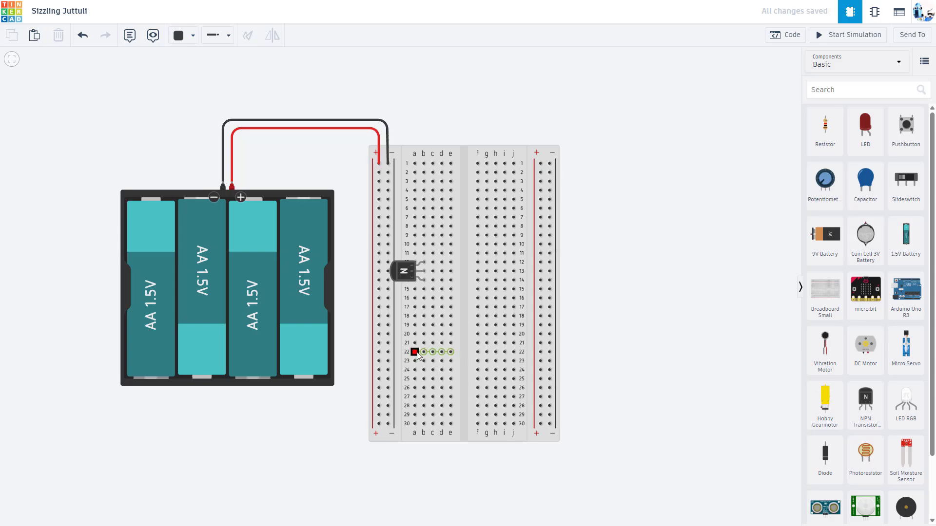
Step: Connect the transistor's emitter row at hole c12 to the nearest negative rail beside row 11, routing the black wire around the transistor
{"action": "scroll", "coordinate": [418, 355], "scroll_direction": "up", "scroll_amount": 4}
{"action": "left_click_drag", "start_coordinate": [282, 155], "coordinate": [301, 288]}
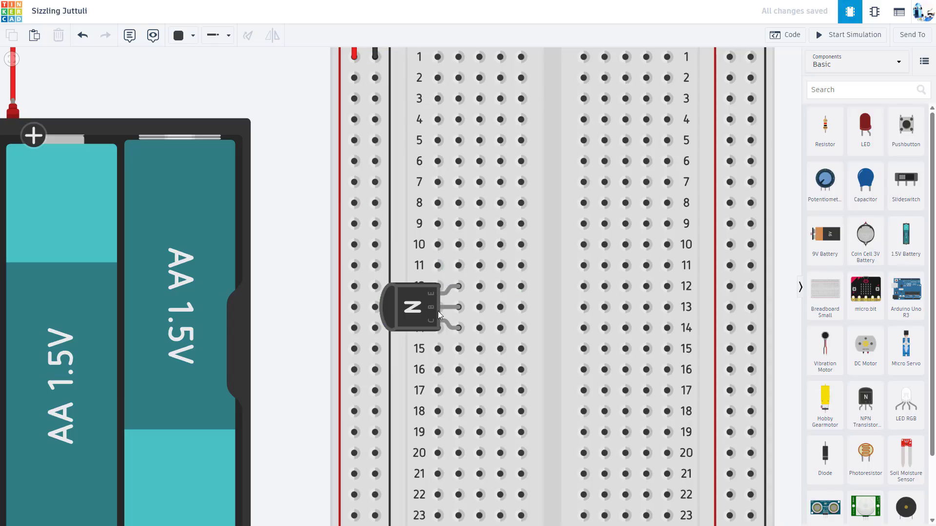
{"action": "left_click_drag", "start_coordinate": [273, 249], "coordinate": [303, 292]}
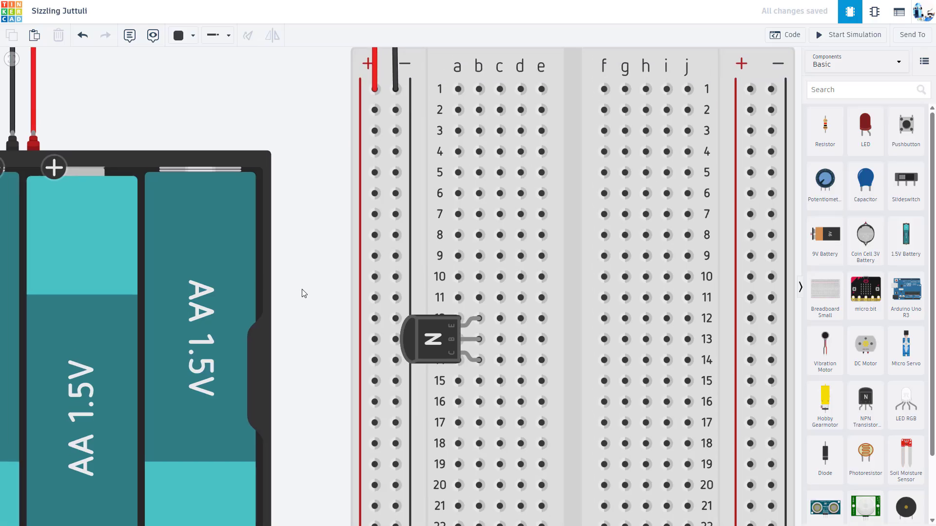
{"action": "left_click", "coordinate": [501, 331]}
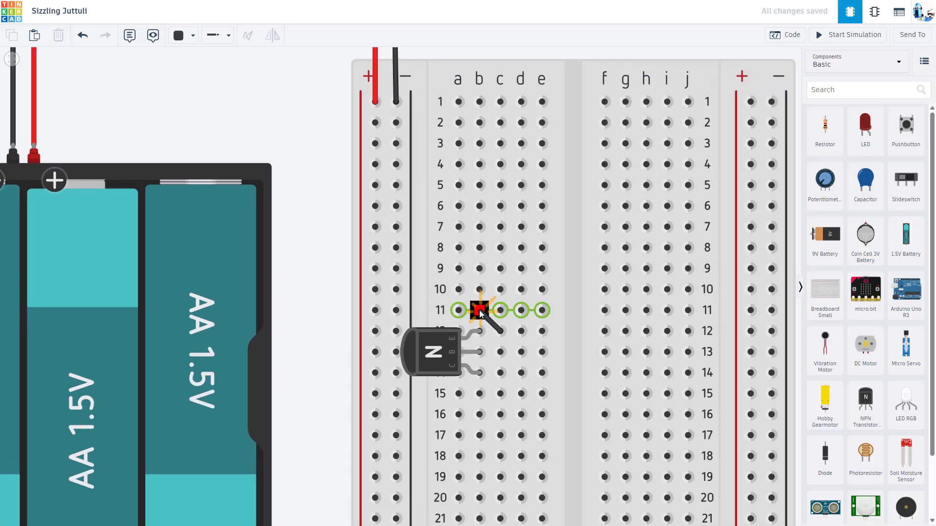
{"action": "left_click", "coordinate": [396, 309]}
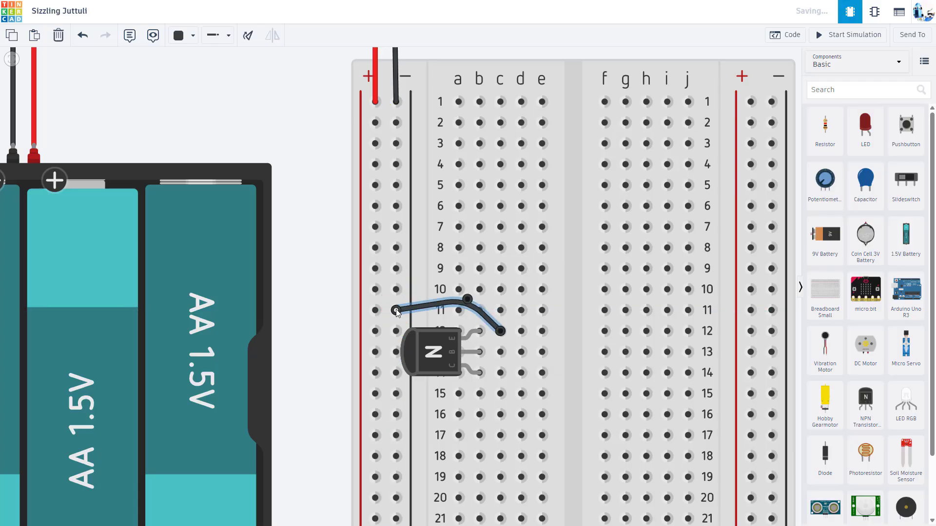
{"action": "left_click", "coordinate": [326, 297]}
Step: Add a red LED, rotate it sideways, and plug its legs into breadboard holes e17 and e18
{"action": "scroll", "coordinate": [327, 295], "scroll_direction": "down", "scroll_amount": 2}
{"action": "left_click_drag", "start_coordinate": [331, 318], "coordinate": [383, 222]}
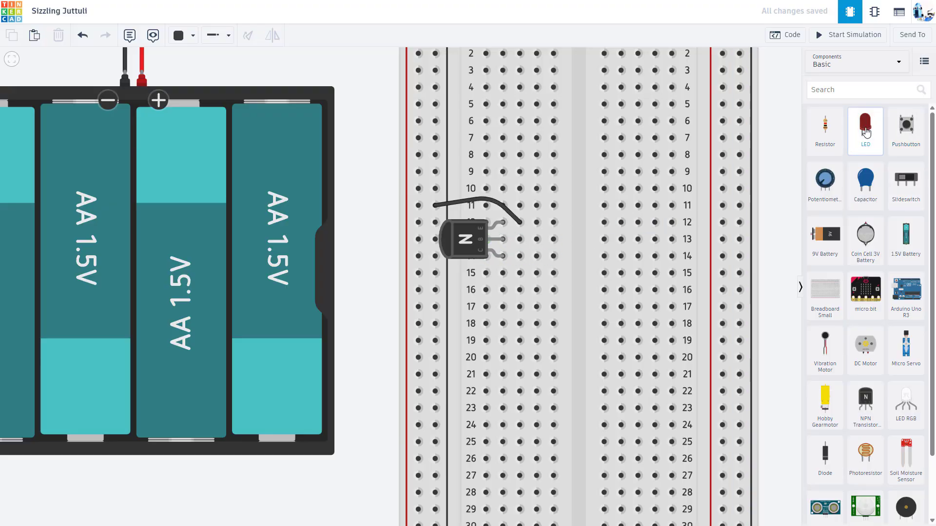
{"action": "left_click_drag", "start_coordinate": [866, 127], "coordinate": [580, 328]}
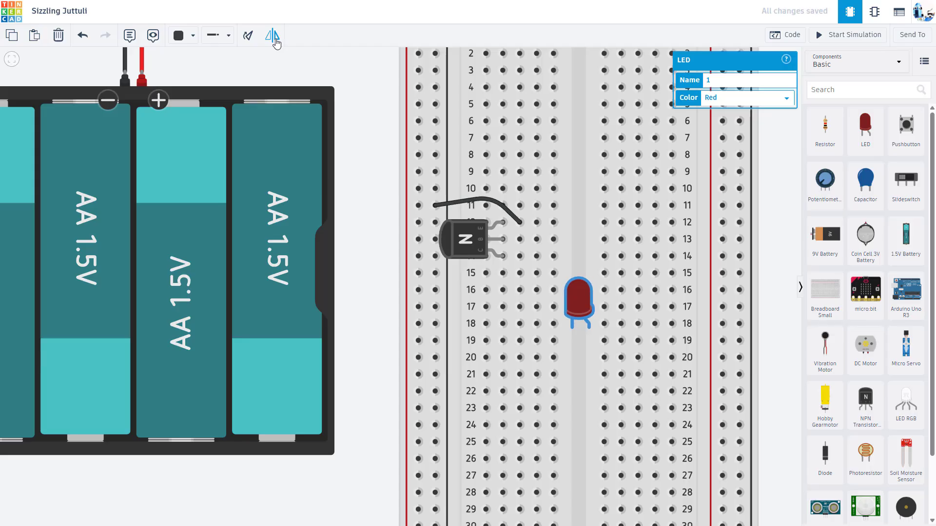
{"action": "left_click", "coordinate": [249, 41]}
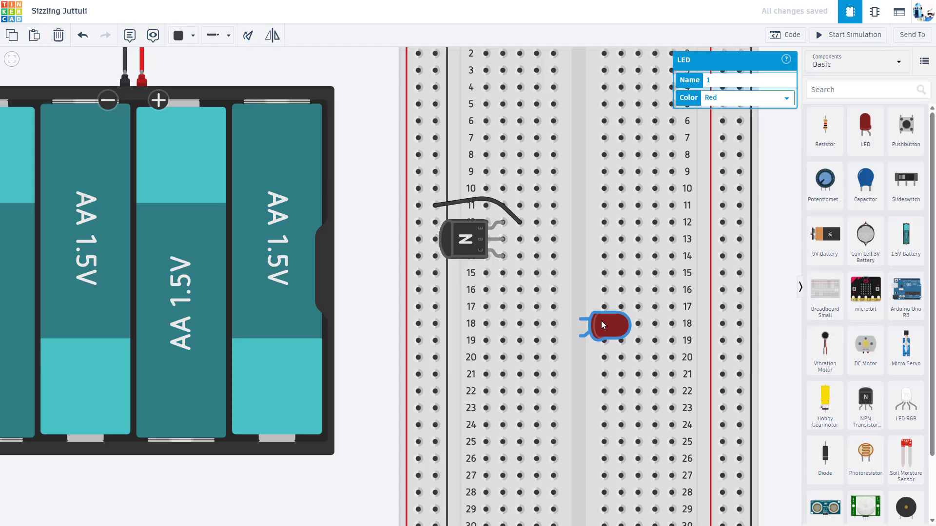
{"action": "left_click_drag", "start_coordinate": [601, 321], "coordinate": [569, 315]}
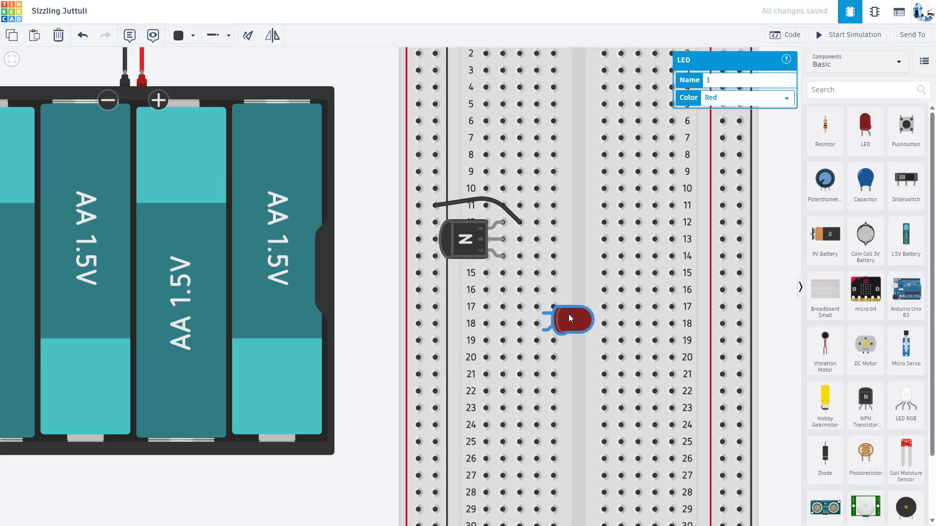
Step: Wire the LED's row from hole d17 up to the transistor's collector row at d14 and color the wire red
{"action": "left_click", "coordinate": [537, 307]}
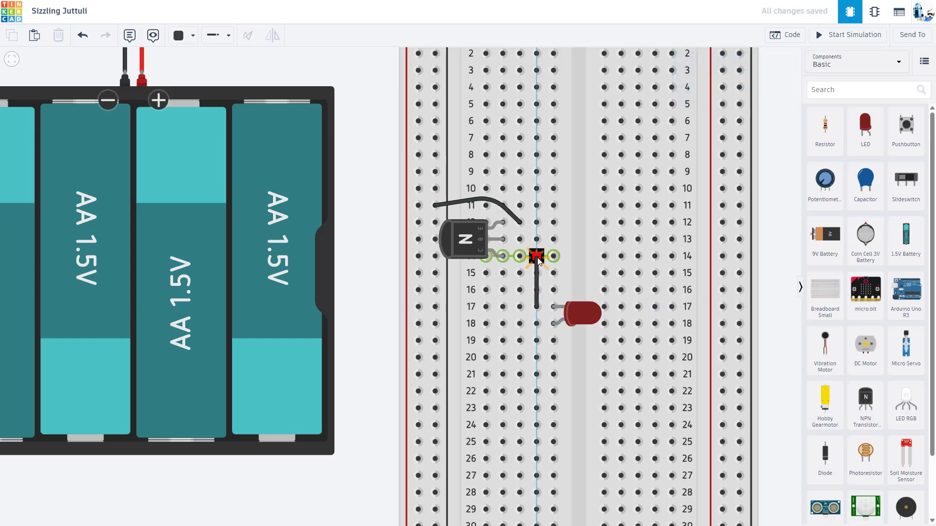
{"action": "left_click", "coordinate": [537, 256]}
{"action": "left_click", "coordinate": [193, 41]}
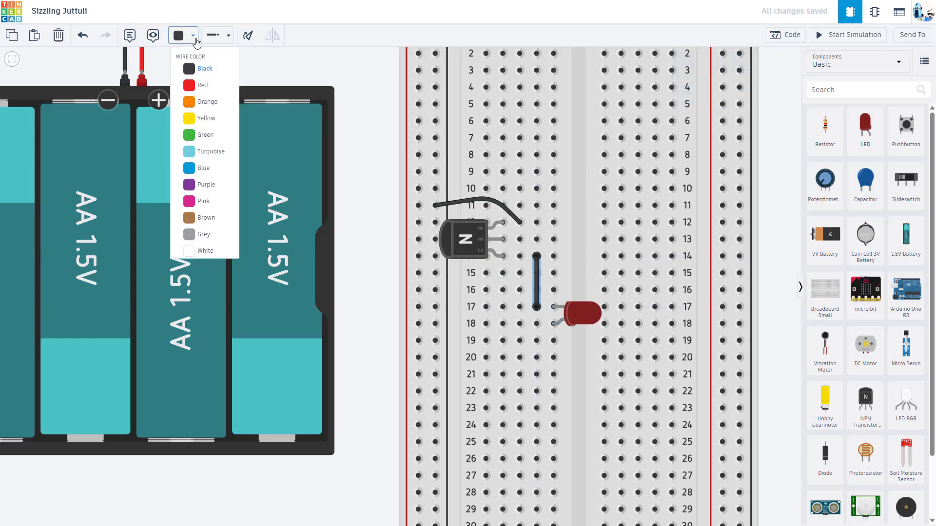
{"action": "left_click", "coordinate": [198, 83]}
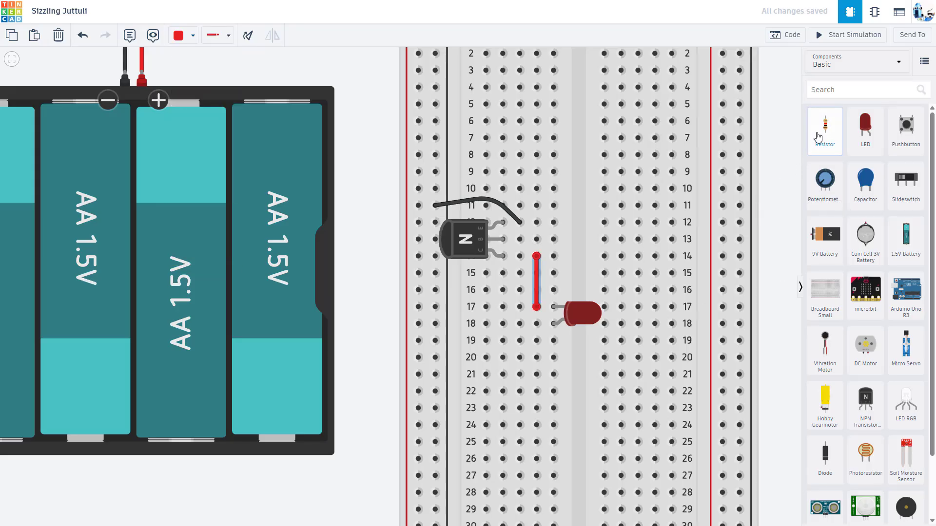
Step: Add a resistor spanning holes d18 to d22 and set its resistance to 330 Ω
{"action": "left_click_drag", "start_coordinate": [825, 128], "coordinate": [533, 358]}
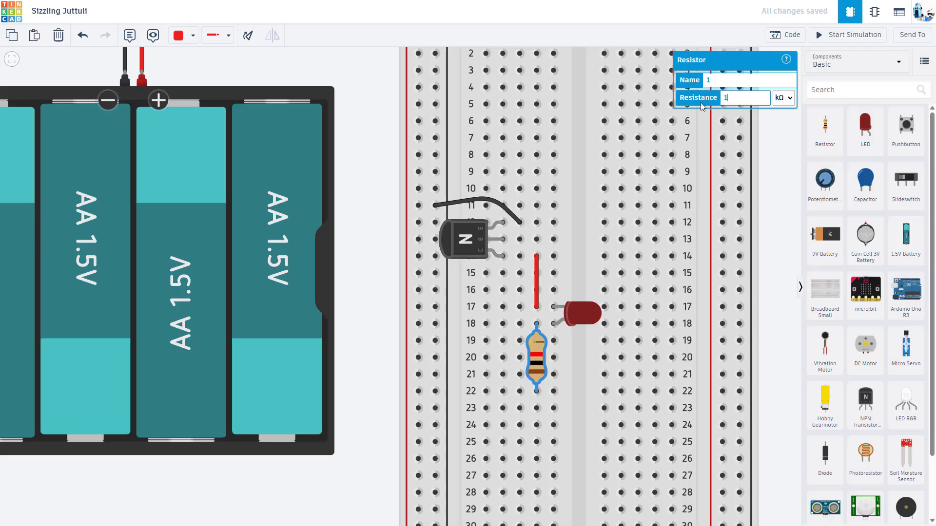
{"action": "left_click", "coordinate": [700, 103]}
{"action": "type", "text": "330"}
{"action": "left_click", "coordinate": [784, 98]}
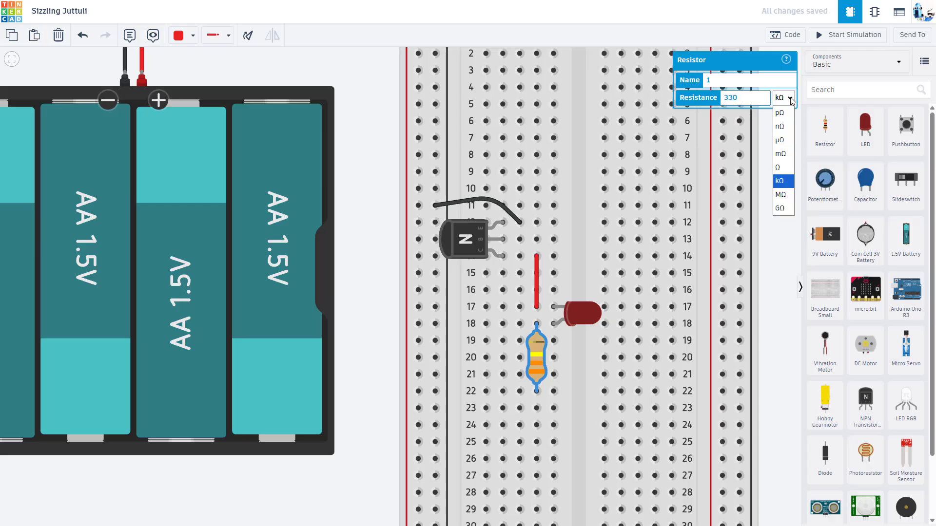
{"action": "left_click", "coordinate": [782, 169]}
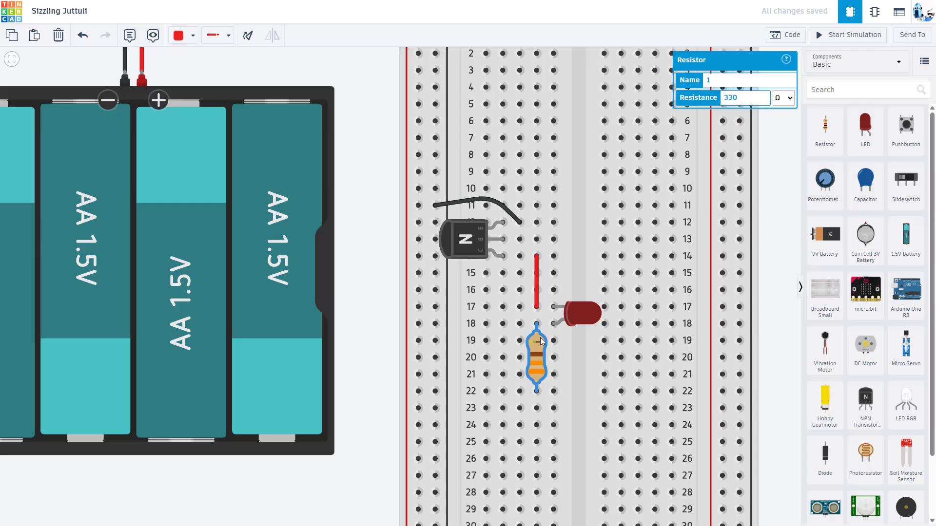
Step: Connect the positive rail beside row 22 to hole a22 with a red wire
{"action": "left_click", "coordinate": [388, 383]}
{"action": "left_click", "coordinate": [418, 392]}
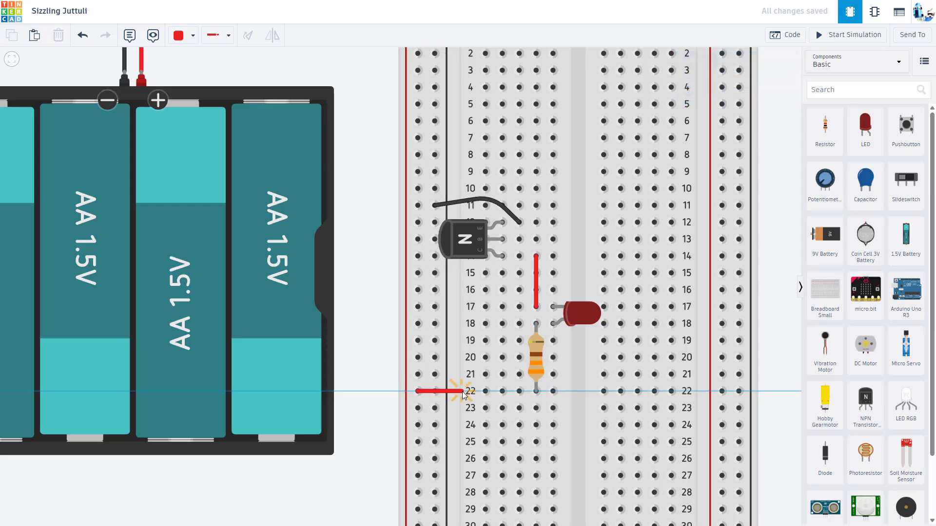
{"action": "left_click", "coordinate": [486, 392]}
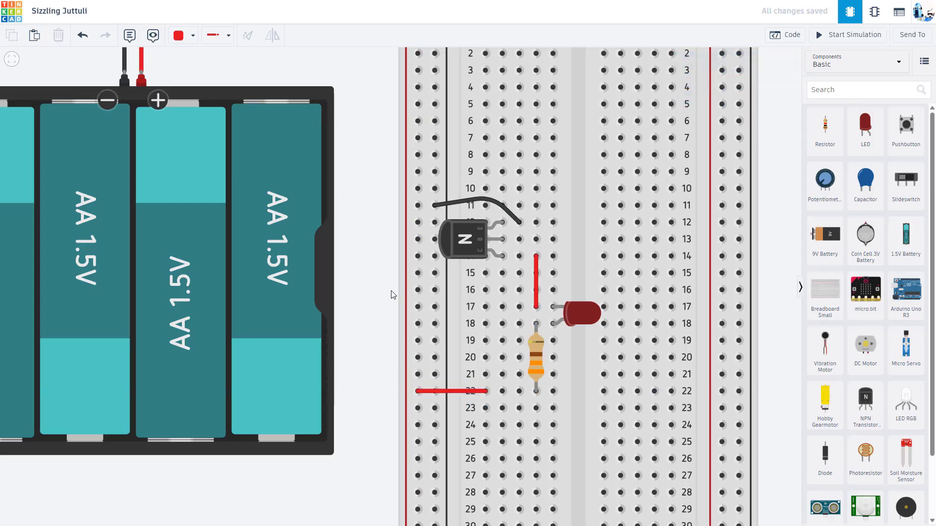
Step: Run the simulation to check the LED with the transistor's base left unconnected, and stop it
{"action": "scroll", "coordinate": [385, 288], "scroll_direction": "down", "scroll_amount": 3}
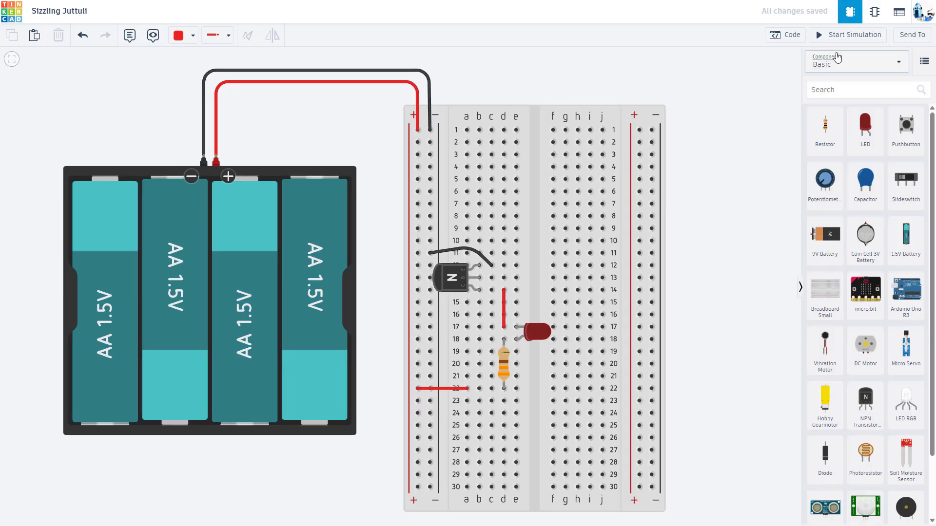
{"action": "left_click", "coordinate": [848, 35]}
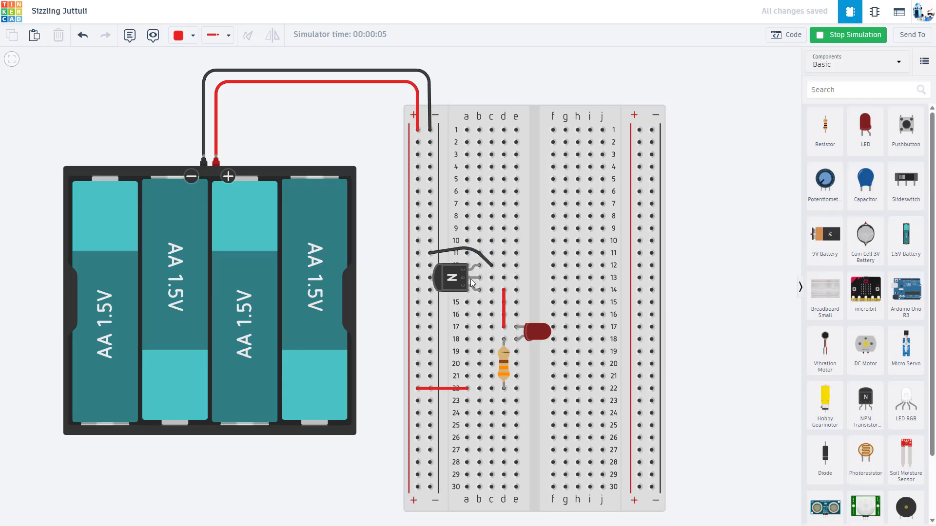
{"action": "left_click", "coordinate": [844, 42]}
Step: Add a multimeter over the breadboard's far edge near row 20 and delete the red wire joining the positive rail to hole a22
{"action": "scroll", "coordinate": [867, 356], "scroll_direction": "down", "scroll_amount": 1}
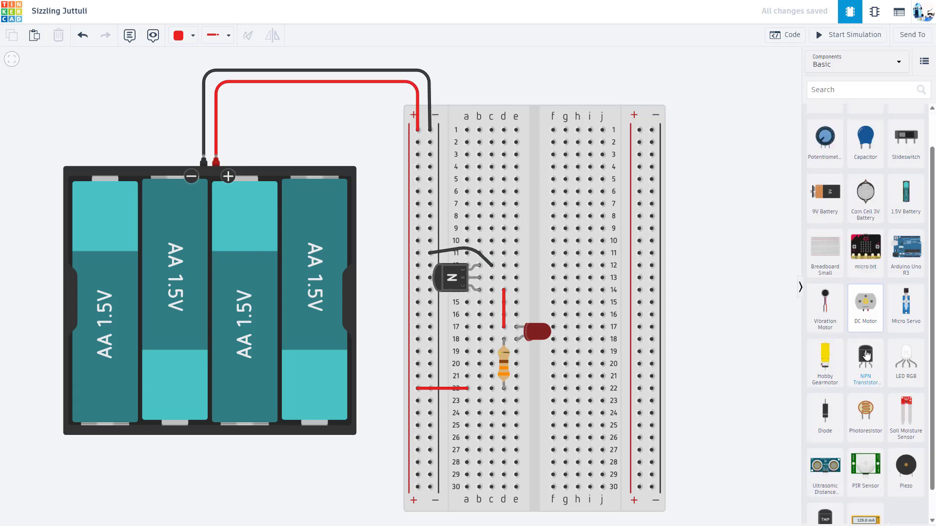
{"action": "scroll", "coordinate": [867, 356], "scroll_direction": "down", "scroll_amount": 1}
{"action": "left_click_drag", "start_coordinate": [865, 505], "coordinate": [695, 430]}
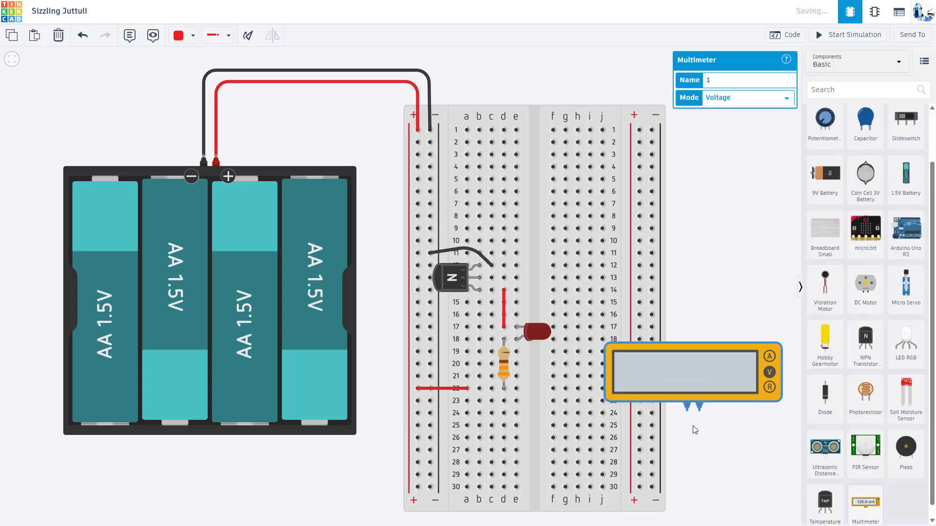
{"action": "left_click", "coordinate": [446, 388]}
{"action": "key", "text": "Delete"}
Step: Route a red wire from the multimeter's positive terminal below the meter and across the breadboard to the positive rail at row 26
{"action": "left_click", "coordinate": [699, 406]}
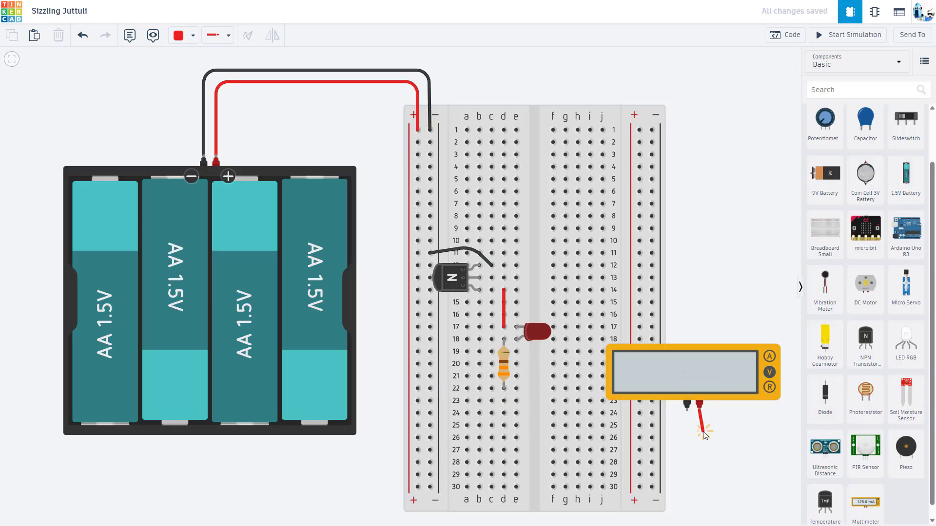
{"action": "left_click", "coordinate": [701, 432]}
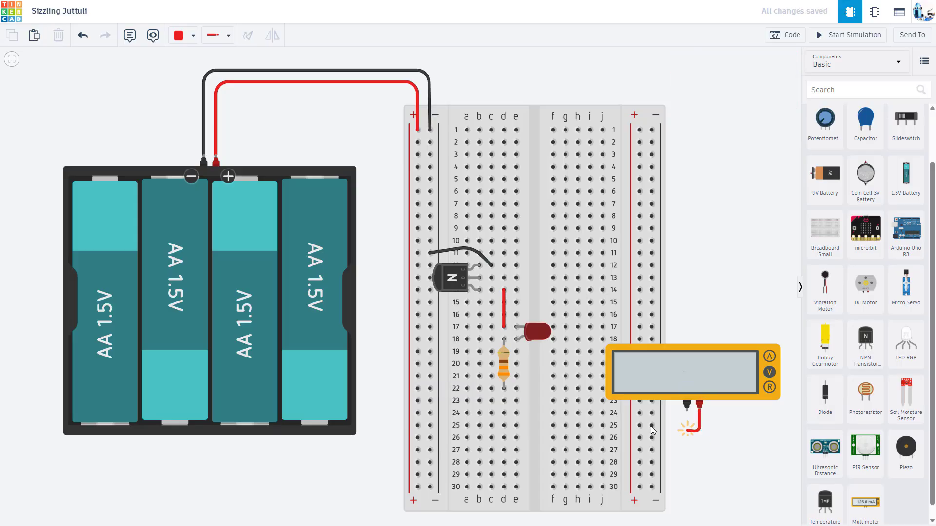
{"action": "left_click", "coordinate": [529, 428]}
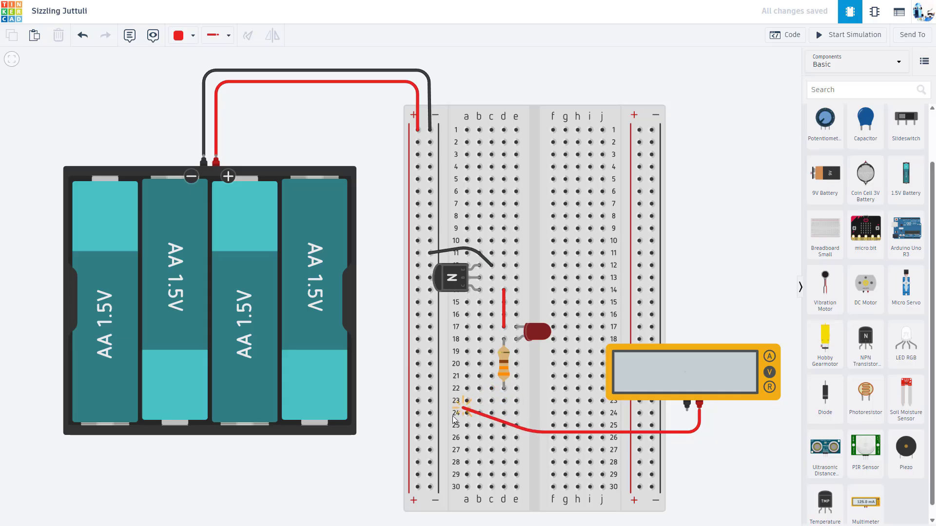
{"action": "left_click", "coordinate": [418, 438]}
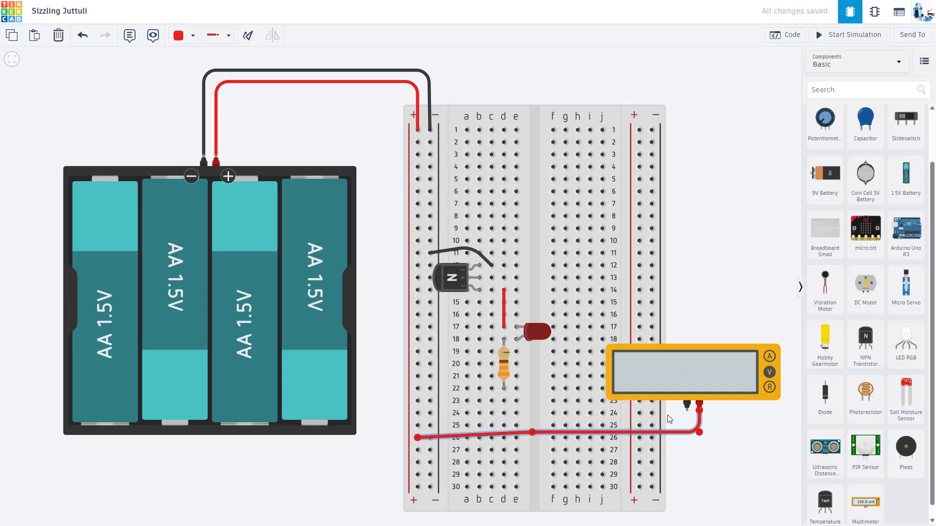
Step: Route a wire from the multimeter's negative terminal to hole c22 in the resistor's row and color it black
{"action": "left_click", "coordinate": [687, 405]}
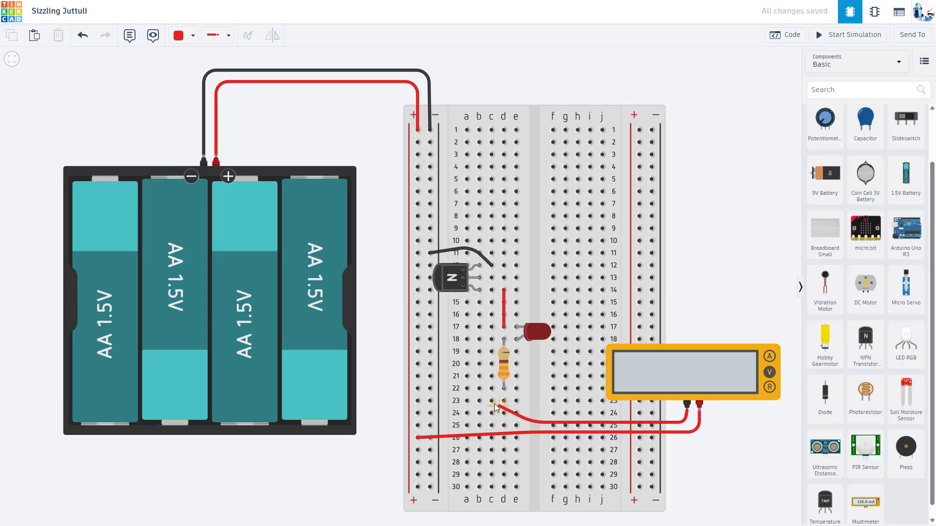
{"action": "left_click", "coordinate": [491, 389]}
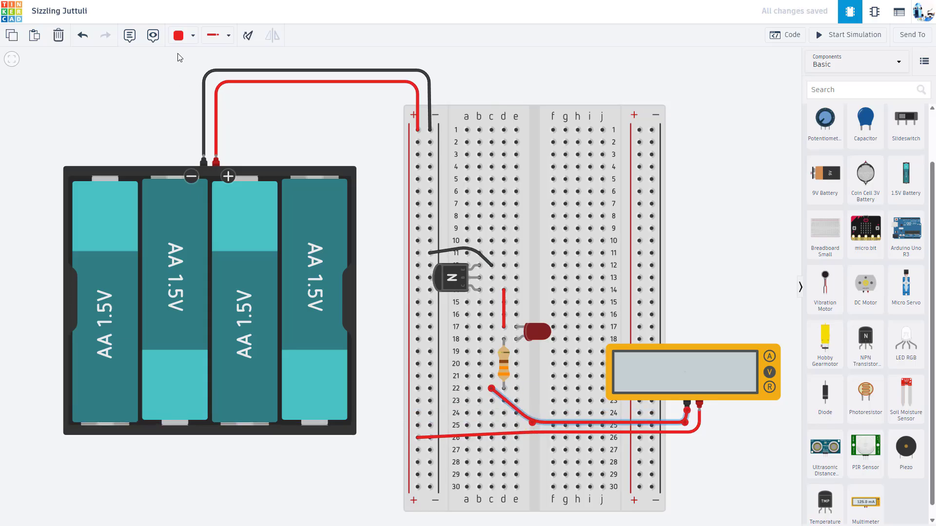
{"action": "left_click", "coordinate": [183, 38]}
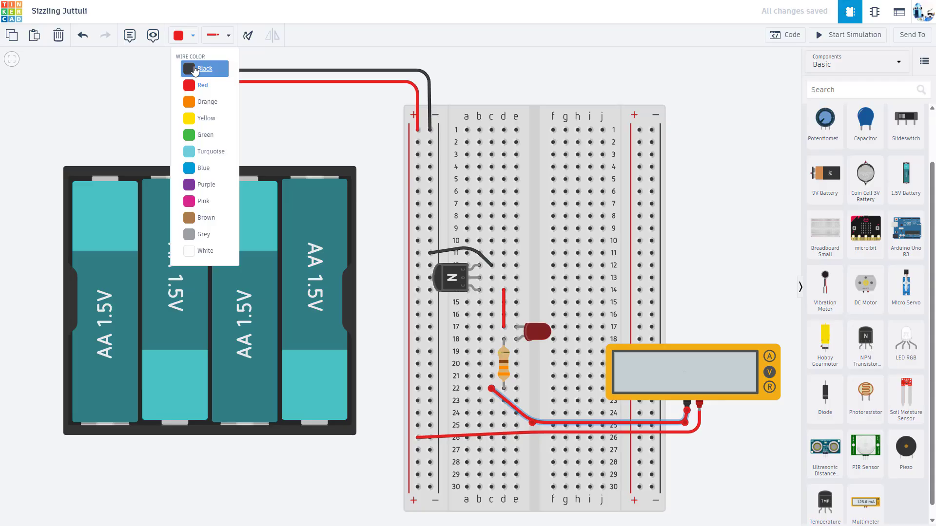
{"action": "left_click", "coordinate": [194, 69]}
Step: Start the simulation, switch the multimeter to Amperage mode to check the LED current, and stop the simulation
{"action": "left_click", "coordinate": [849, 35]}
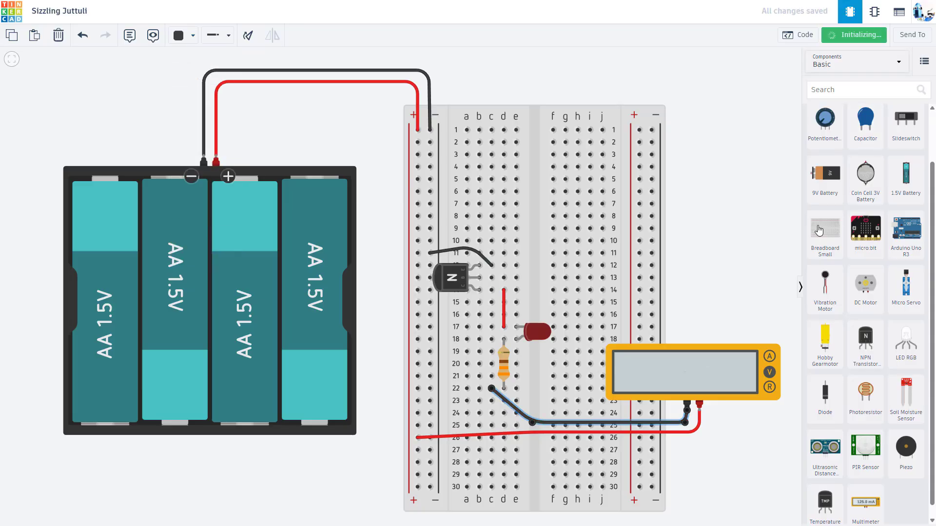
{"action": "left_click", "coordinate": [722, 370]}
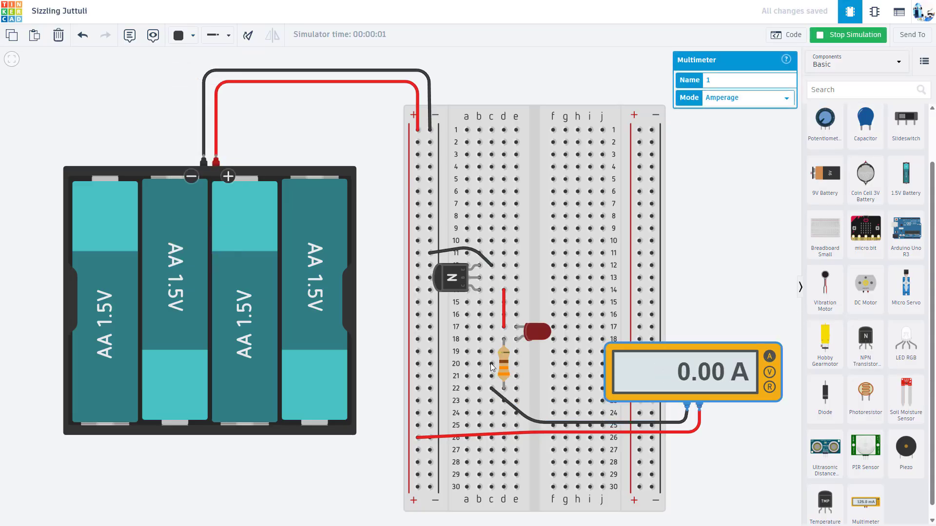
{"action": "left_click_drag", "start_coordinate": [504, 290], "coordinate": [483, 290]}
{"action": "left_click", "coordinate": [847, 35]}
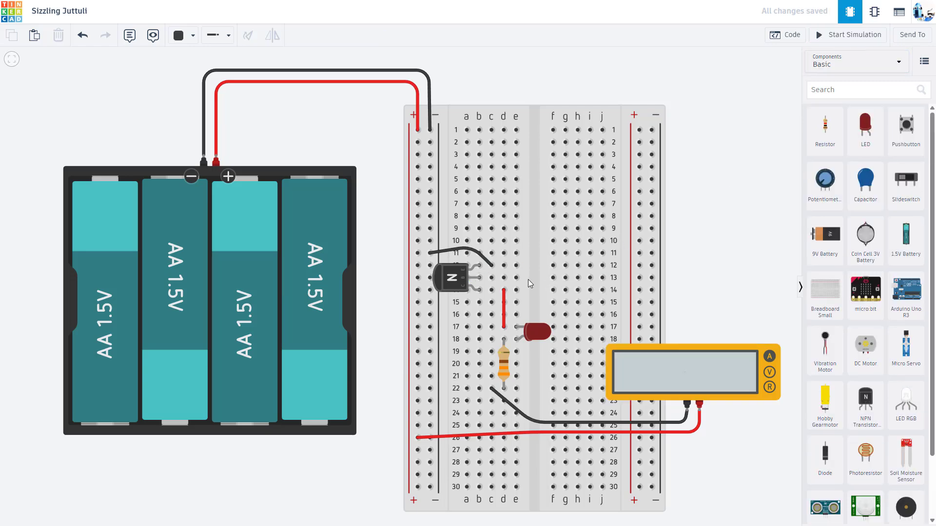
{"action": "scroll", "coordinate": [491, 276], "scroll_direction": "up", "scroll_amount": 2}
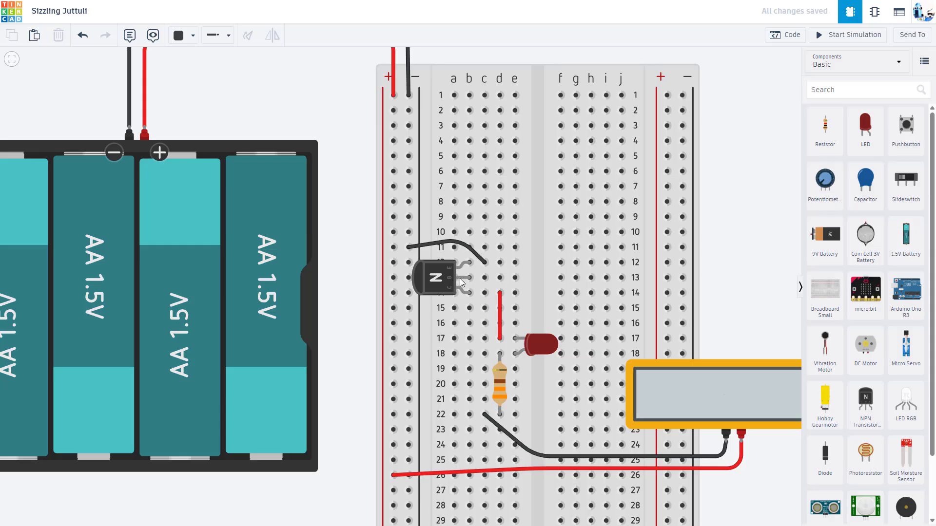
{"action": "left_click", "coordinate": [516, 278]}
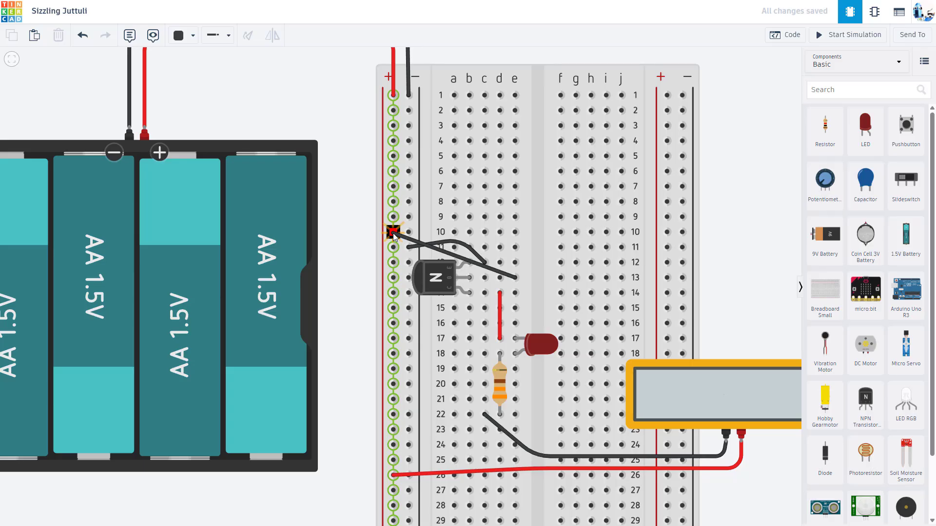
{"action": "key", "text": "Escape"}
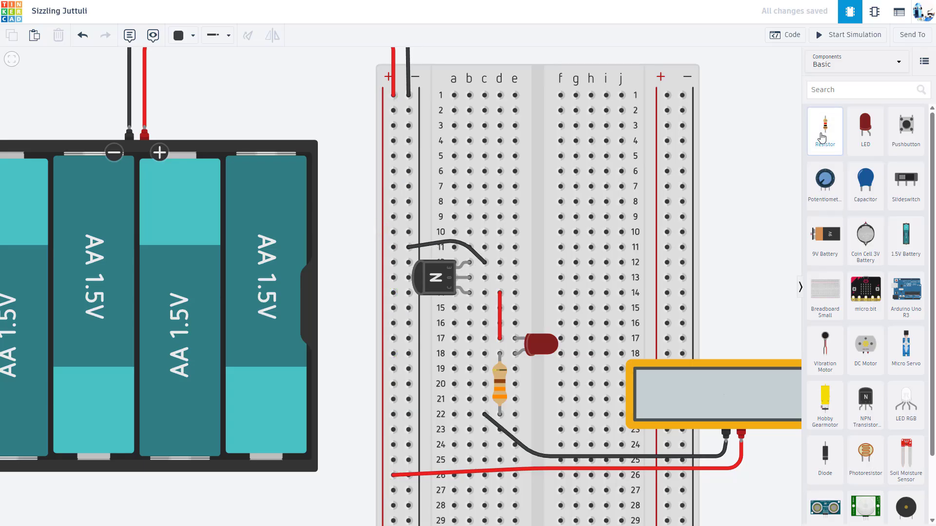
Step: Add a 1 kΩ resistor from hole e13 to e9 and connect hole a9 to the positive rail with a red wire
{"action": "left_click_drag", "start_coordinate": [822, 138], "coordinate": [521, 248]}
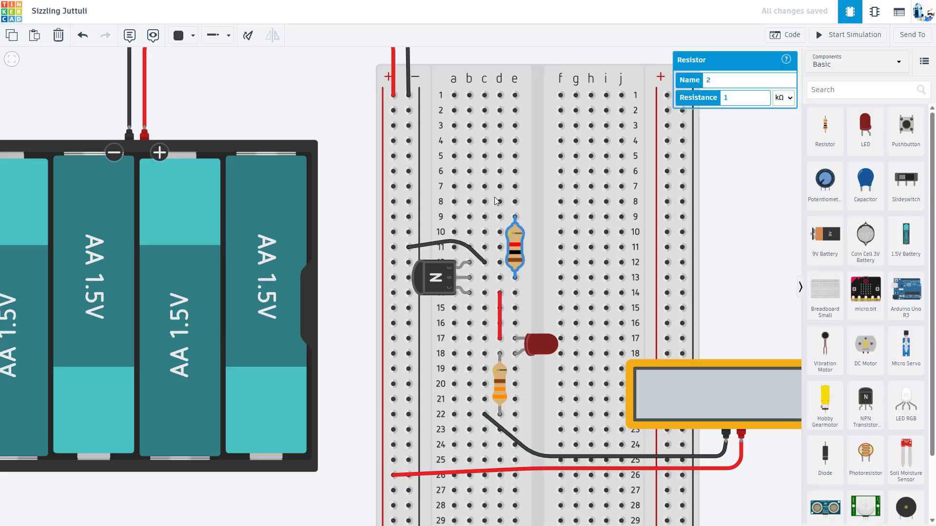
{"action": "left_click", "coordinate": [453, 217]}
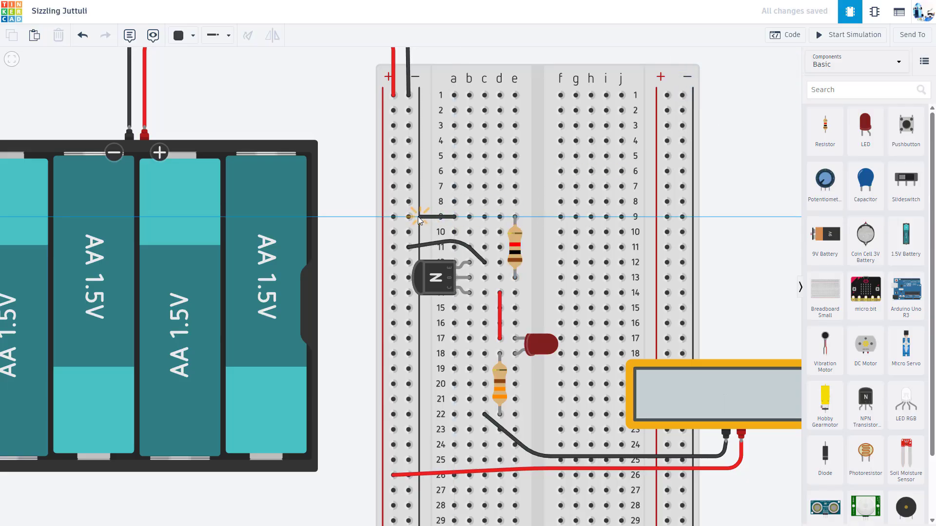
{"action": "left_click", "coordinate": [393, 217]}
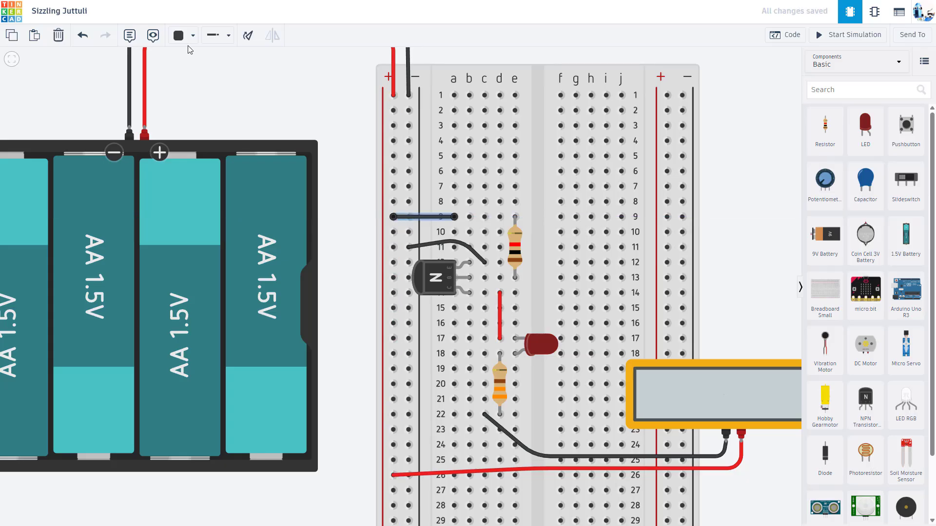
{"action": "left_click", "coordinate": [186, 35]}
{"action": "left_click", "coordinate": [190, 78]}
{"action": "left_click", "coordinate": [276, 93]}
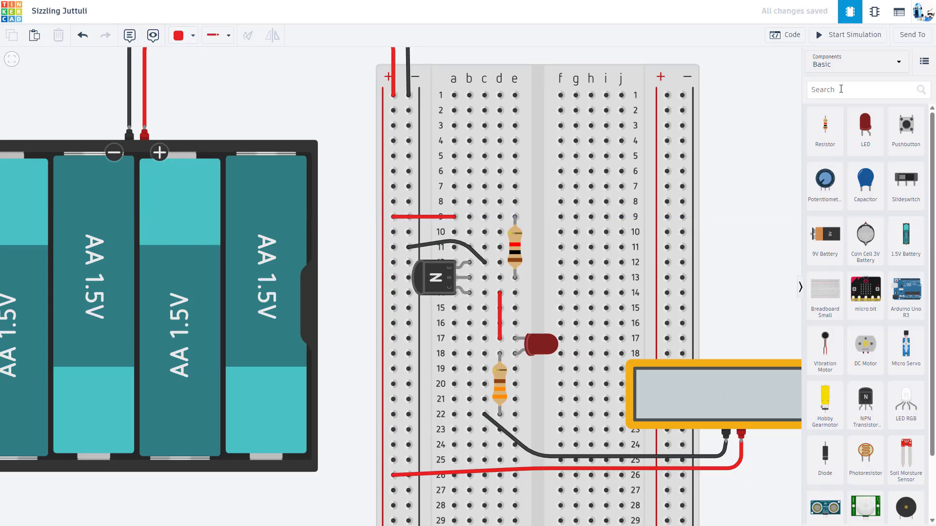
Step: Run the simulation to check the LED and its current with the base resistor powered, and stop it
{"action": "left_click", "coordinate": [829, 35]}
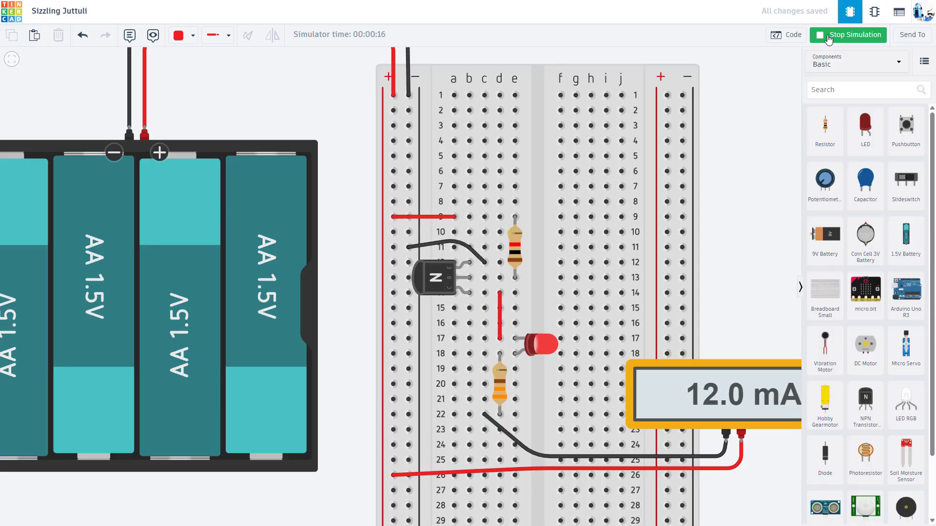
{"action": "left_click", "coordinate": [848, 35]}
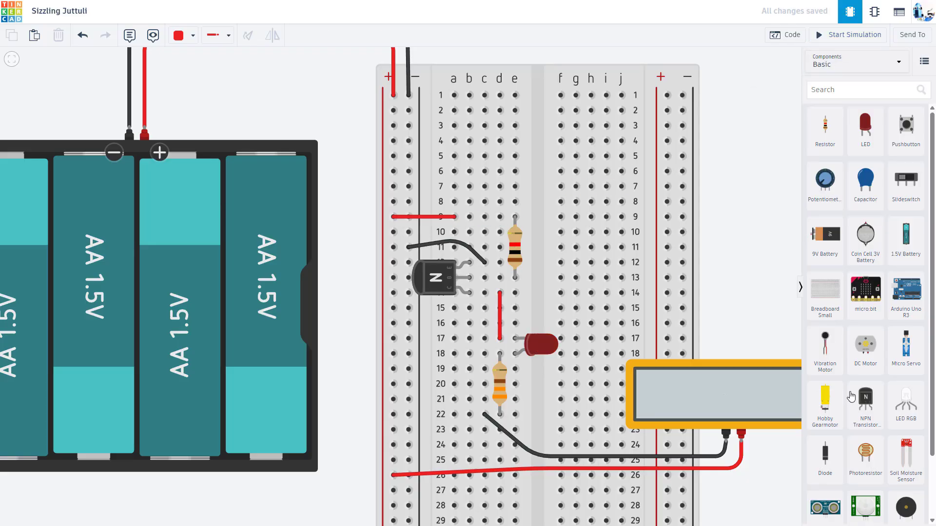
Step: Add a second multimeter above the transistor with its terminals plugged into holes c9 and d9
{"action": "scroll", "coordinate": [864, 396], "scroll_direction": "down", "scroll_amount": 3}
{"action": "left_click_drag", "start_coordinate": [866, 490], "coordinate": [496, 218]}
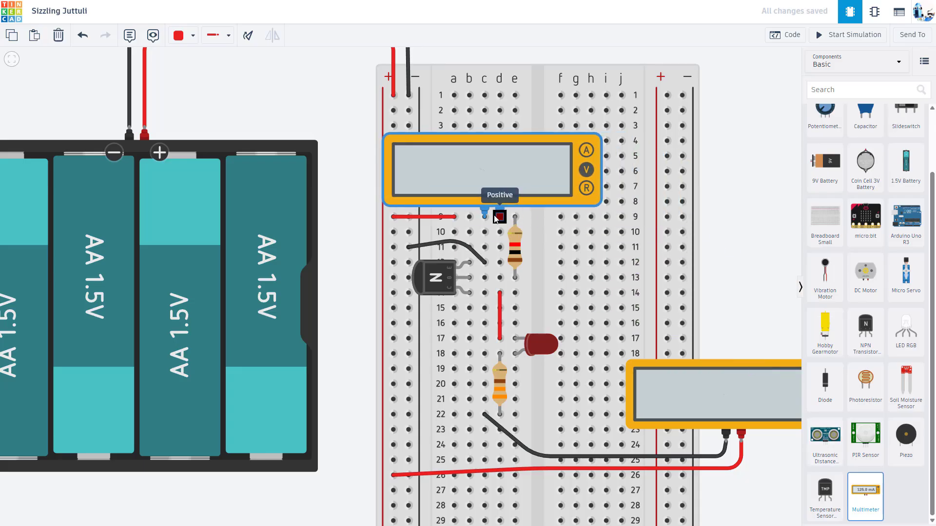
{"action": "left_click", "coordinate": [351, 213]}
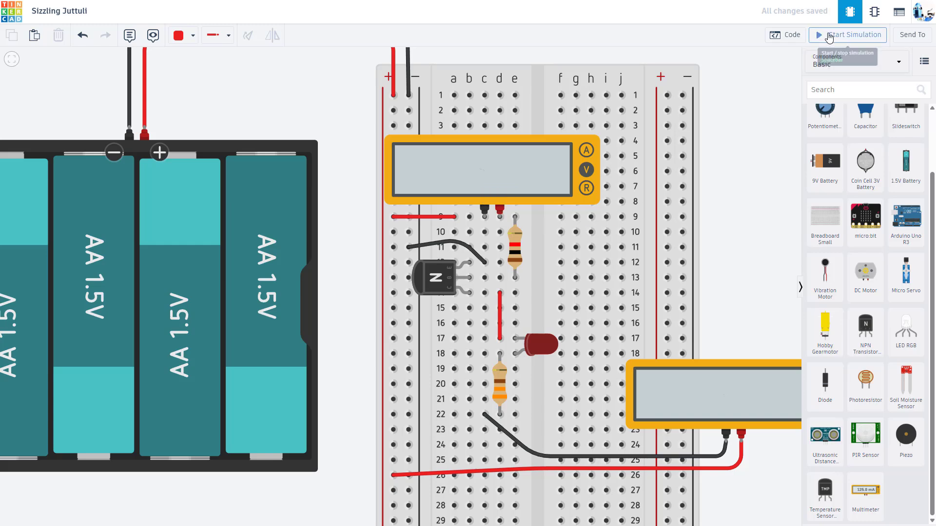
Step: Start the simulation and switch the second multimeter to Amperage mode
{"action": "left_click", "coordinate": [829, 36]}
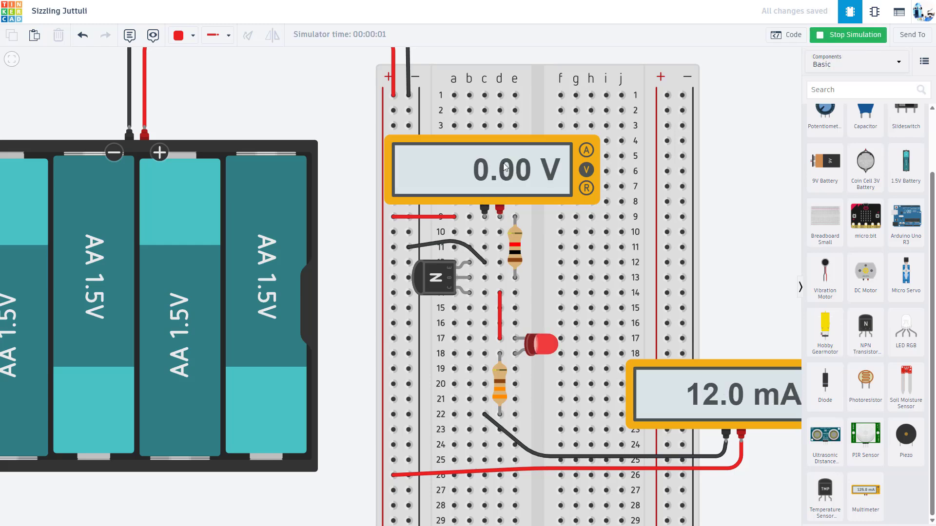
{"action": "left_click", "coordinate": [587, 150]}
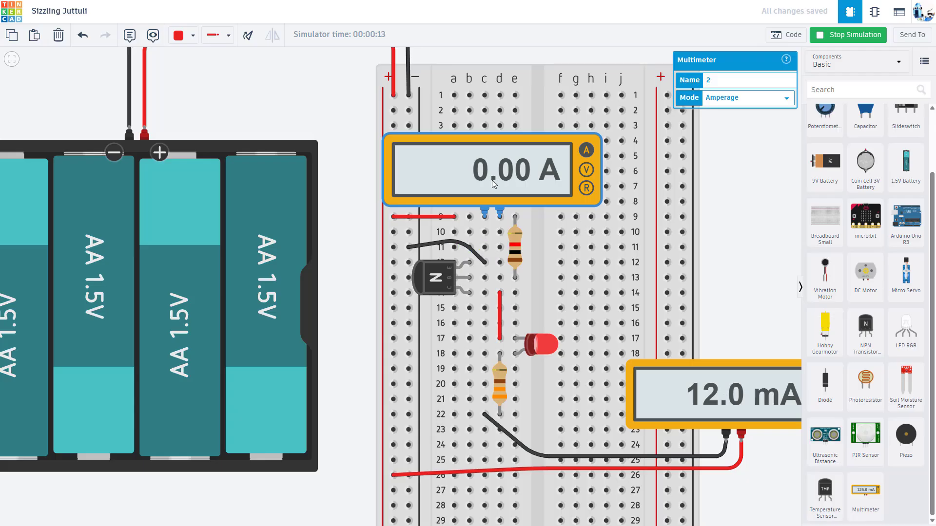
Step: With the simulation stopped, move the second multimeter up clear of row 9 and shift the red rail wire's end to hole a8
{"action": "scroll", "coordinate": [483, 187], "scroll_direction": "up", "scroll_amount": 2}
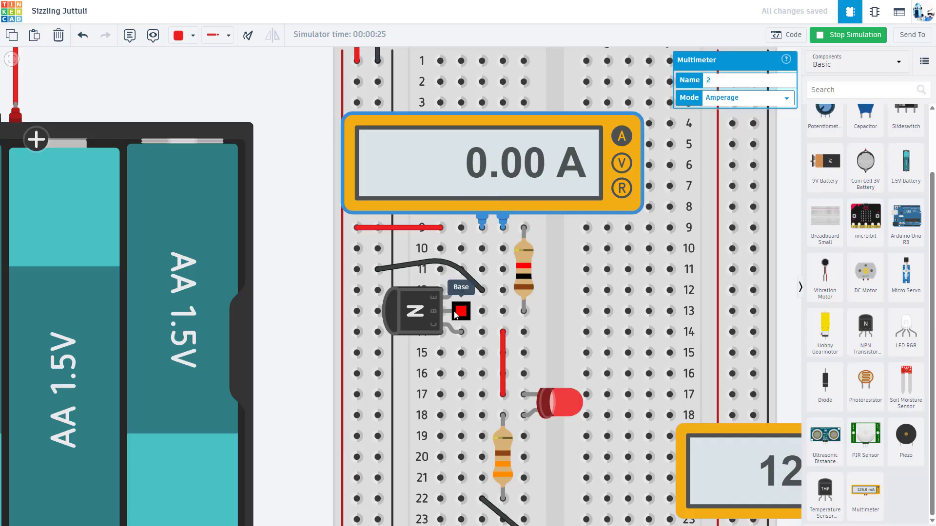
{"action": "left_click", "coordinate": [827, 43]}
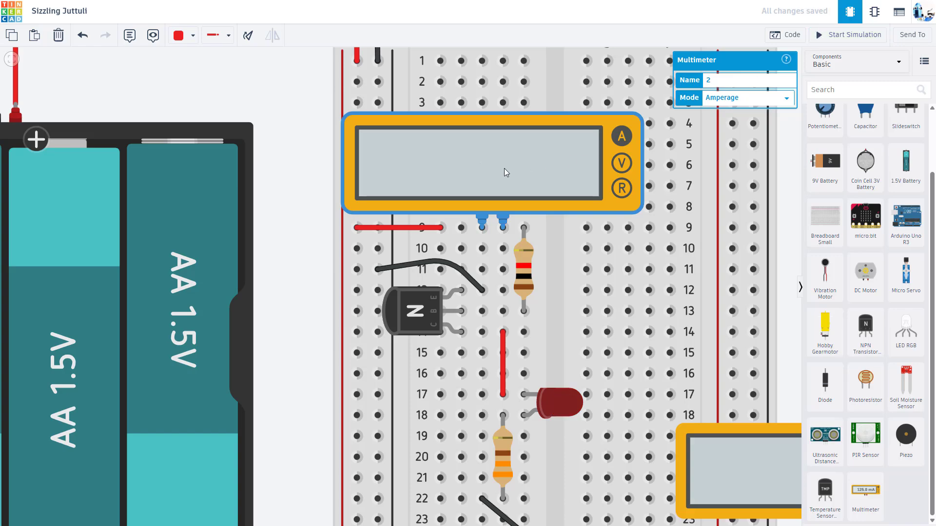
{"action": "left_click_drag", "start_coordinate": [504, 168], "coordinate": [541, 141]}
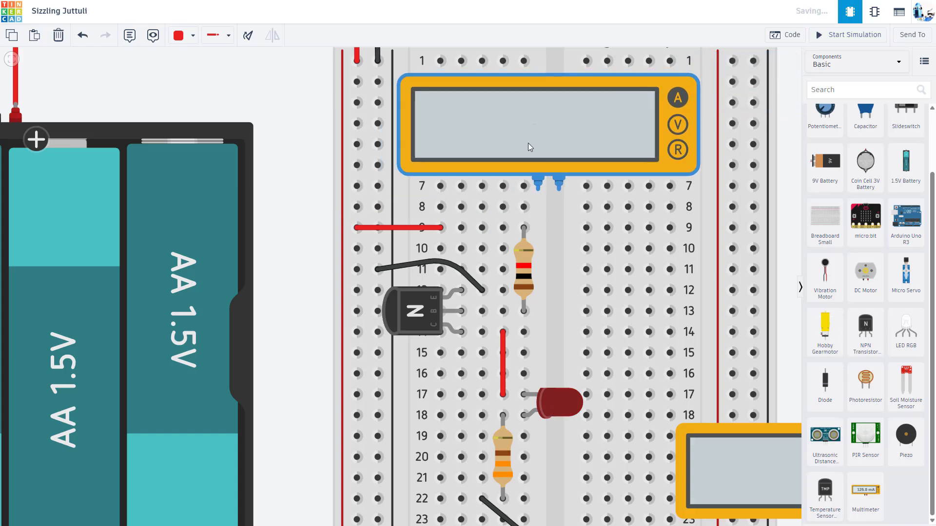
{"action": "left_click", "coordinate": [419, 226]}
{"action": "left_click_drag", "start_coordinate": [440, 226], "coordinate": [440, 209]}
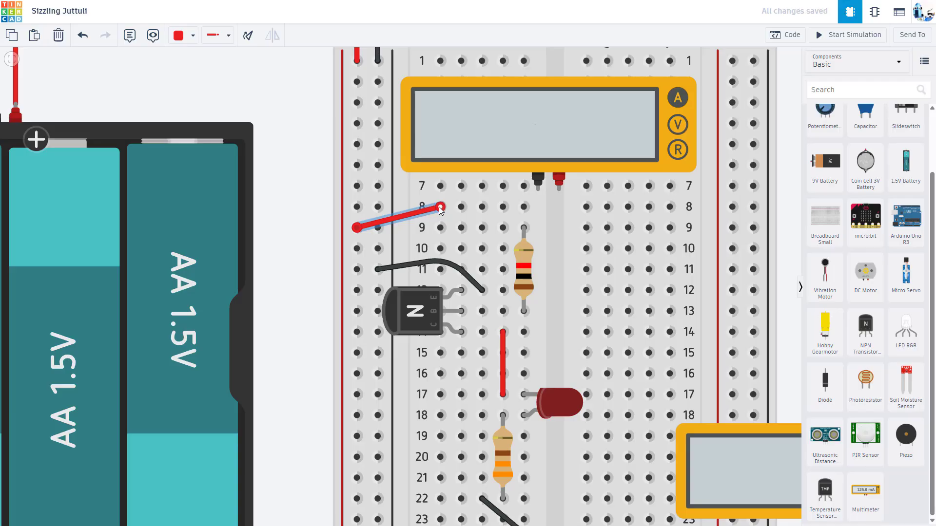
Step: Wire the second multimeter's positive terminal to hole e8 in red and its negative terminal to hole c9 in black
{"action": "left_click", "coordinate": [559, 181]}
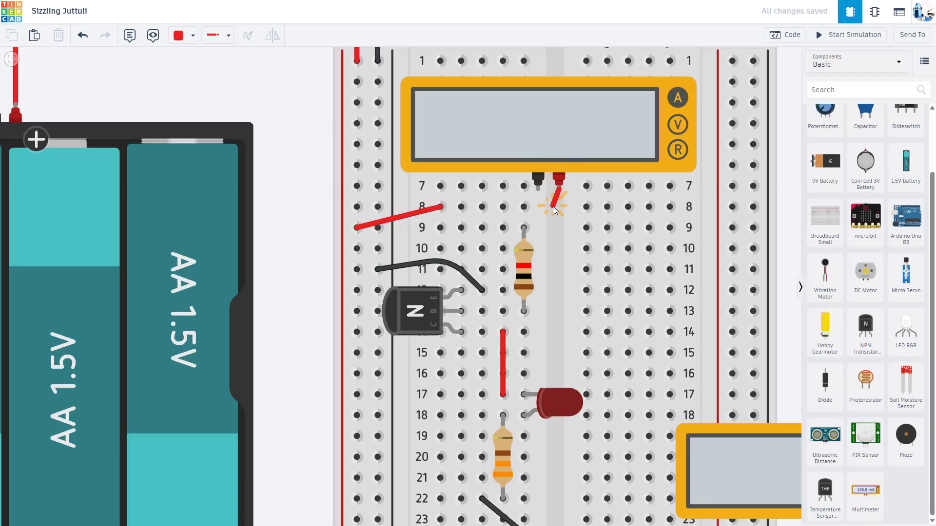
{"action": "left_click", "coordinate": [524, 207]}
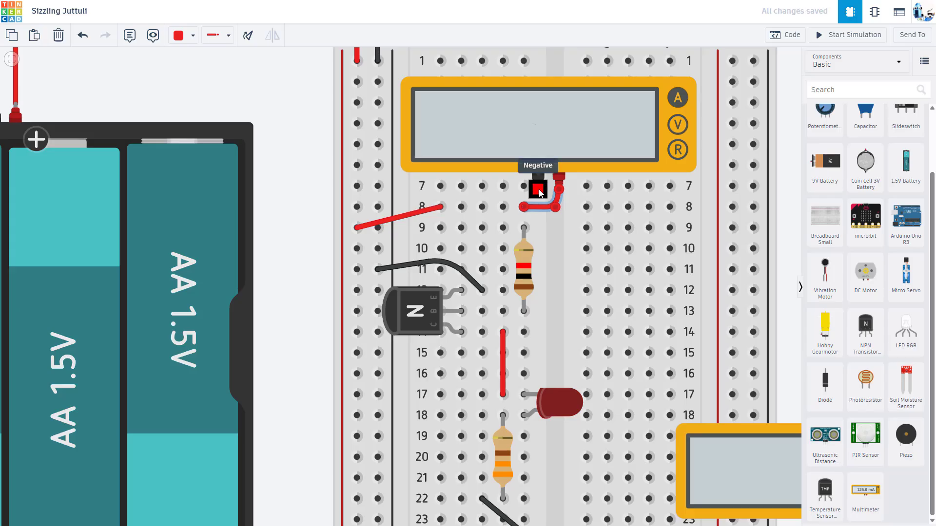
{"action": "left_click", "coordinate": [538, 189]}
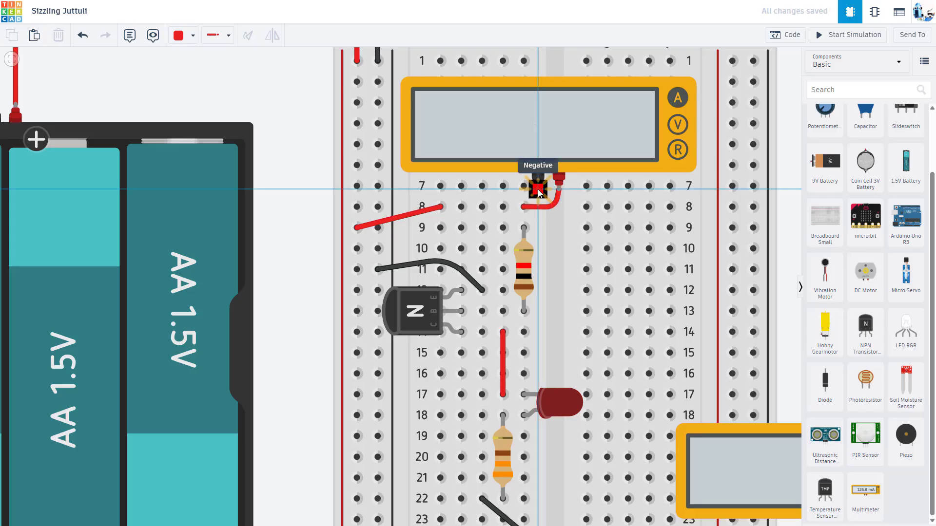
{"action": "left_click", "coordinate": [483, 226]}
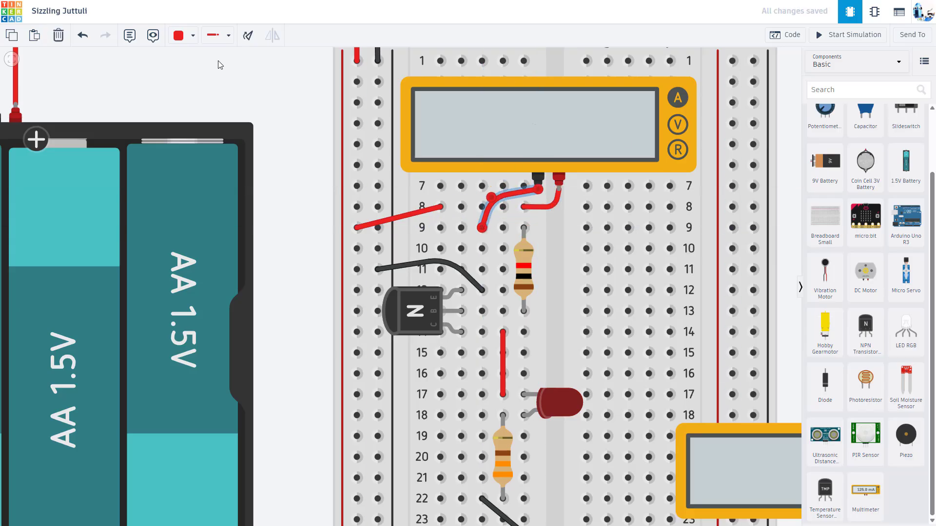
{"action": "left_click", "coordinate": [192, 35]}
{"action": "left_click", "coordinate": [204, 69]}
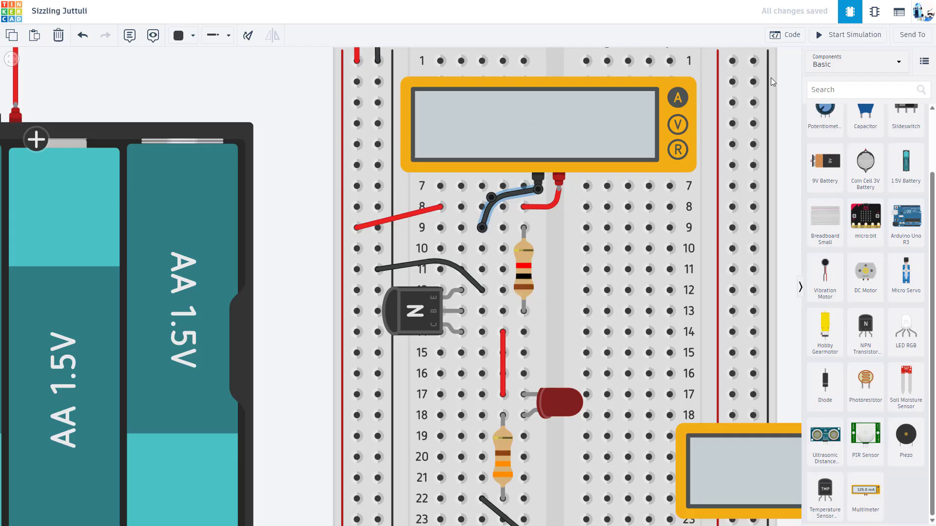
Step: Run the simulation to read the base and collector currents on both multimeters, and stop it
{"action": "left_click", "coordinate": [833, 35]}
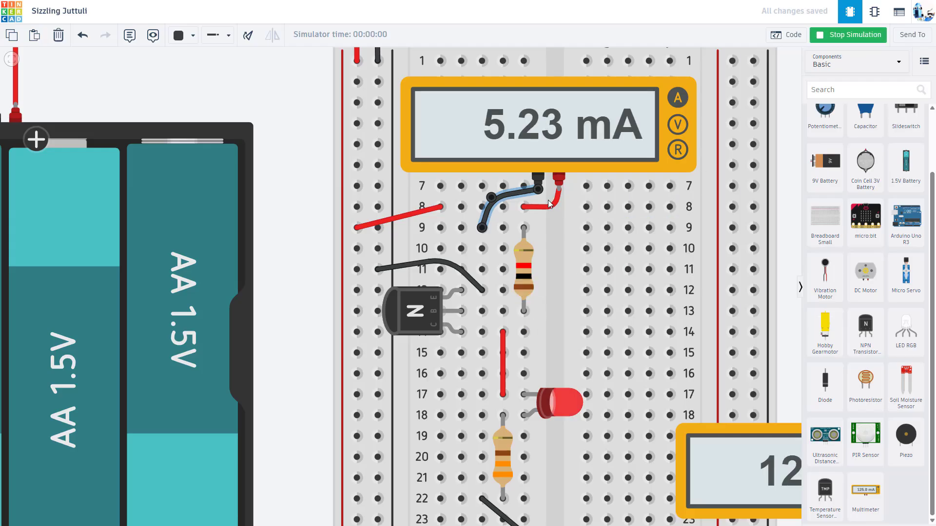
{"action": "key", "text": "f"}
{"action": "left_click", "coordinate": [697, 223]}
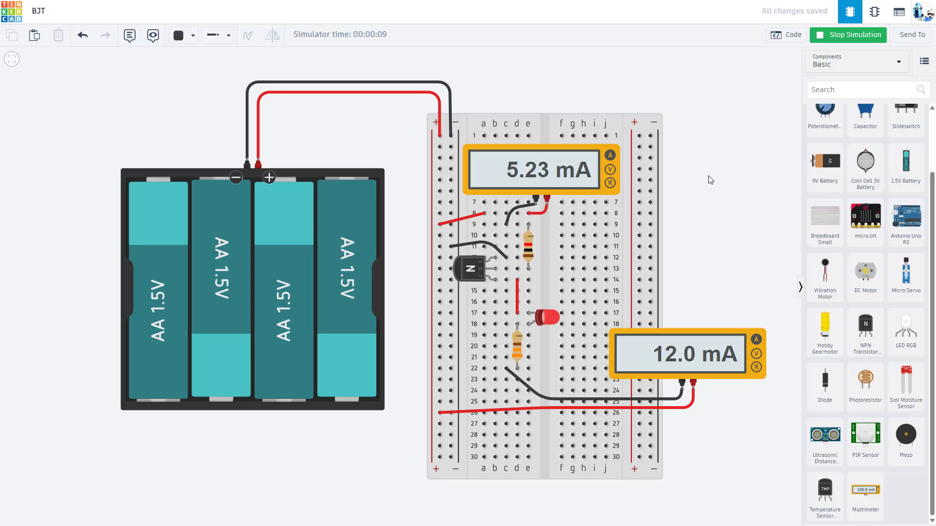
{"action": "left_click", "coordinate": [263, 284]}
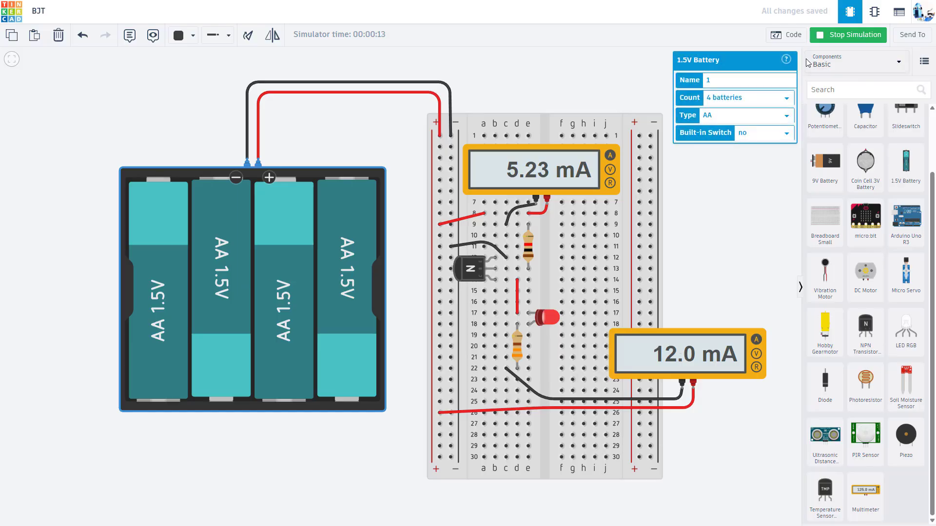
{"action": "left_click", "coordinate": [848, 34]}
Step: Move the battery pack away from the breadboard and place a third multimeter in the space between them
{"action": "left_click_drag", "start_coordinate": [310, 267], "coordinate": [219, 280]}
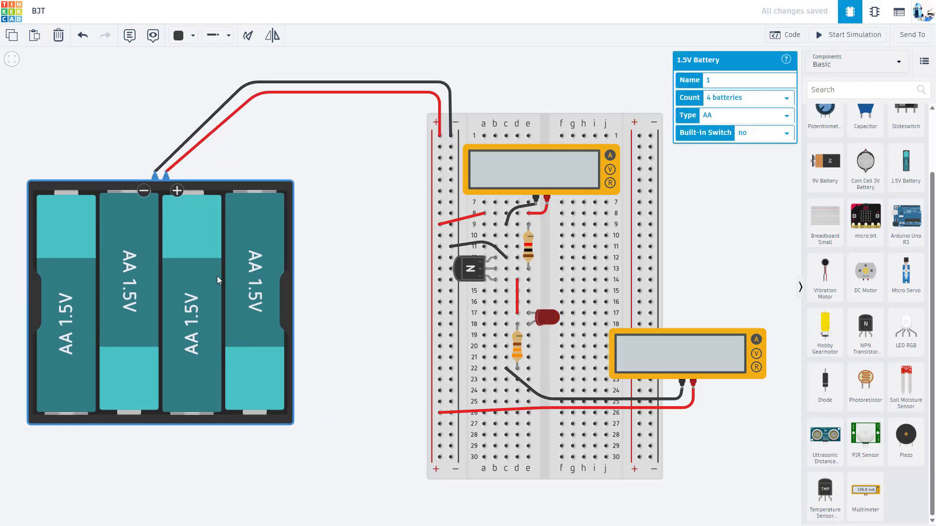
{"action": "left_click", "coordinate": [403, 234]}
{"action": "left_click_drag", "start_coordinate": [866, 493], "coordinate": [354, 223]}
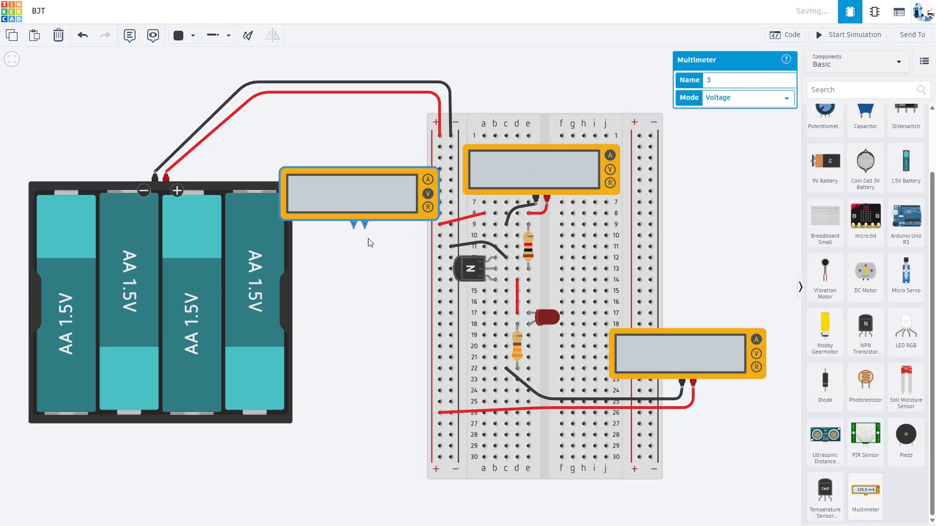
{"action": "left_click", "coordinate": [407, 250]}
{"action": "scroll", "coordinate": [403, 250], "scroll_direction": "up", "scroll_amount": 3}
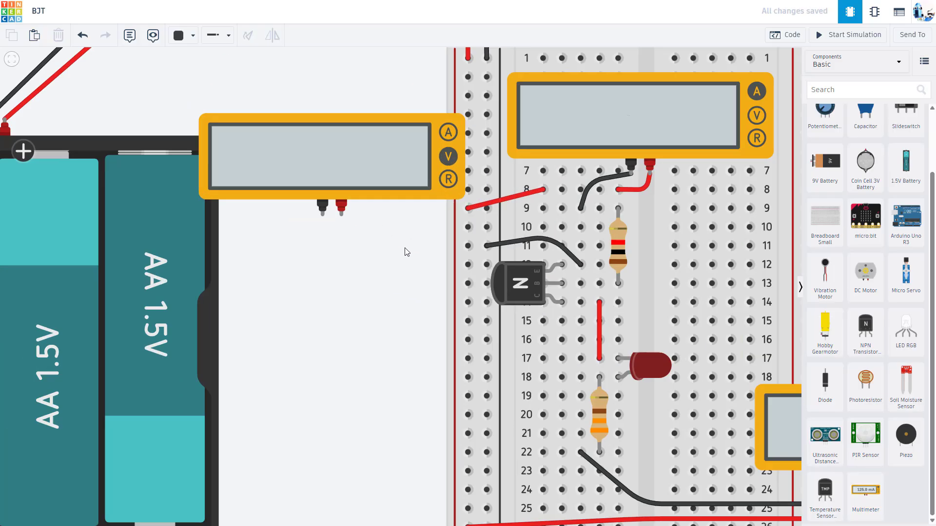
{"action": "left_click", "coordinate": [498, 247]}
{"action": "key", "text": "Delete"}
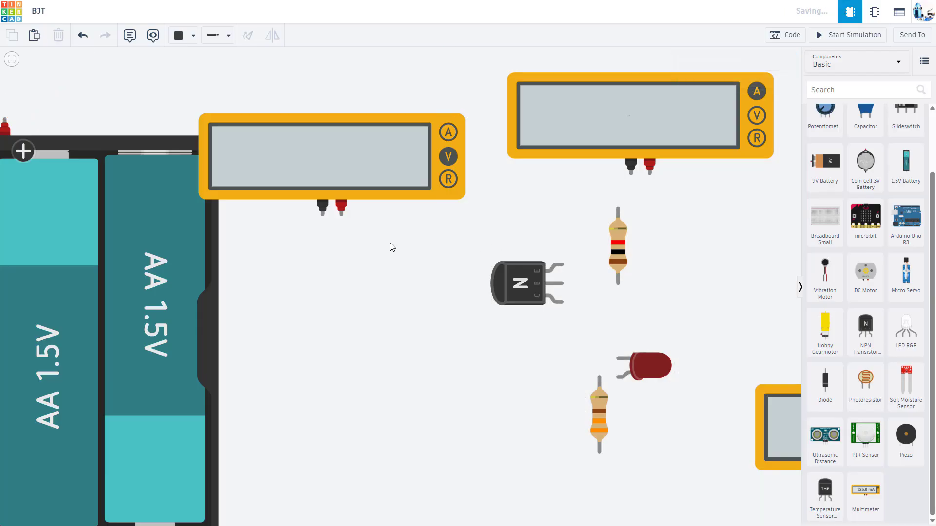
{"action": "key", "text": "ctrl+z"}
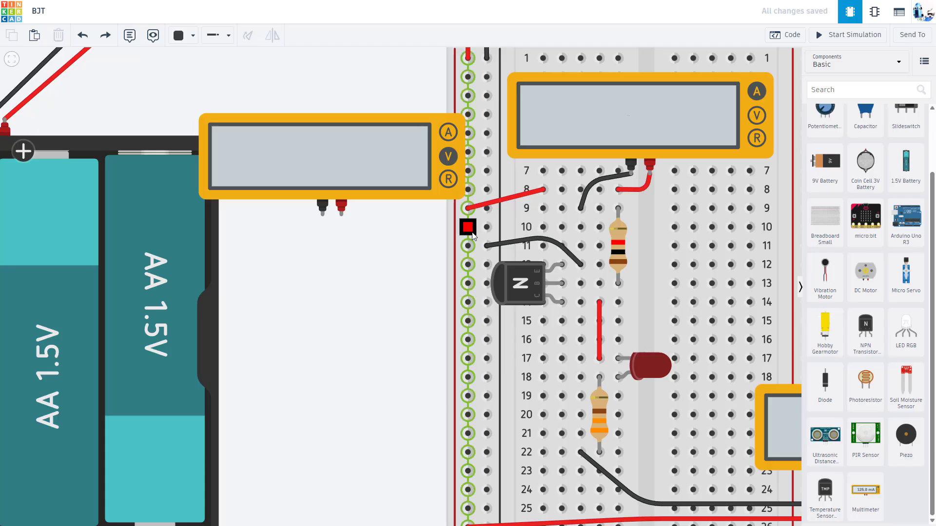
Step: Replace the black emitter wire with a red wire from the third multimeter's positive terminal to hole c12
{"action": "left_click", "coordinate": [515, 242]}
{"action": "key", "text": "Delete"}
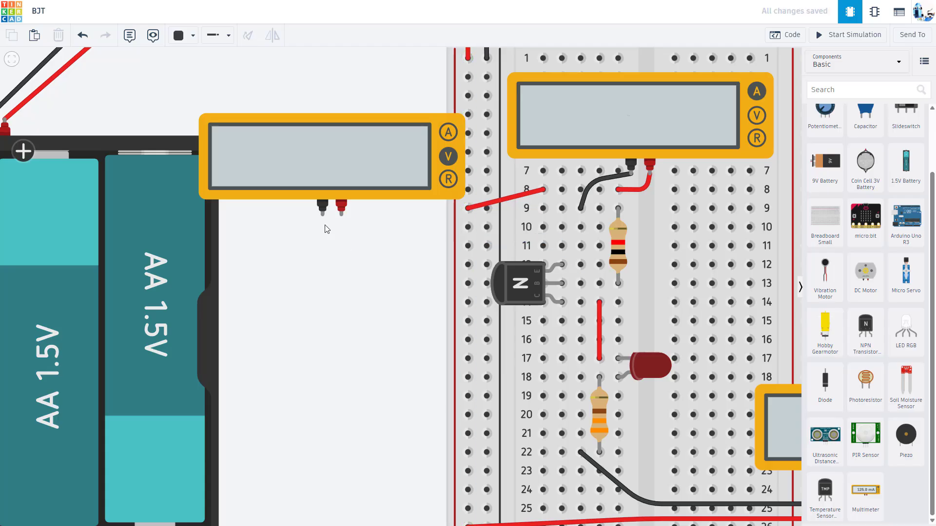
{"action": "left_click", "coordinate": [341, 205]}
{"action": "left_click", "coordinate": [356, 246]}
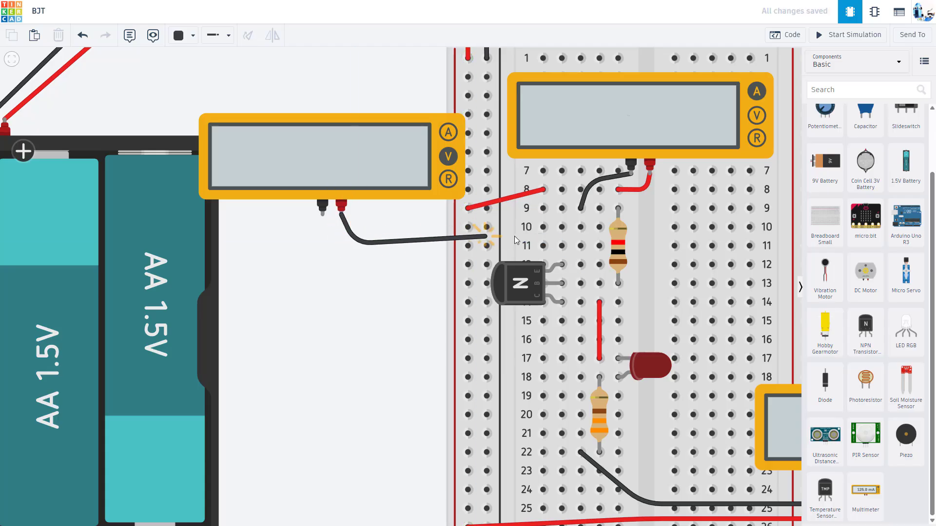
{"action": "left_click", "coordinate": [566, 238]}
{"action": "left_click", "coordinate": [580, 265]}
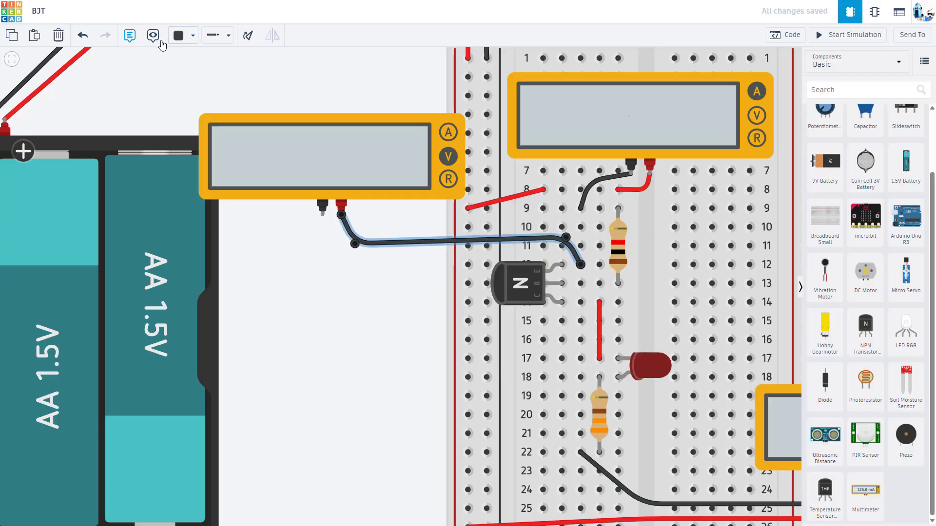
{"action": "left_click", "coordinate": [181, 35]}
{"action": "left_click", "coordinate": [203, 86]}
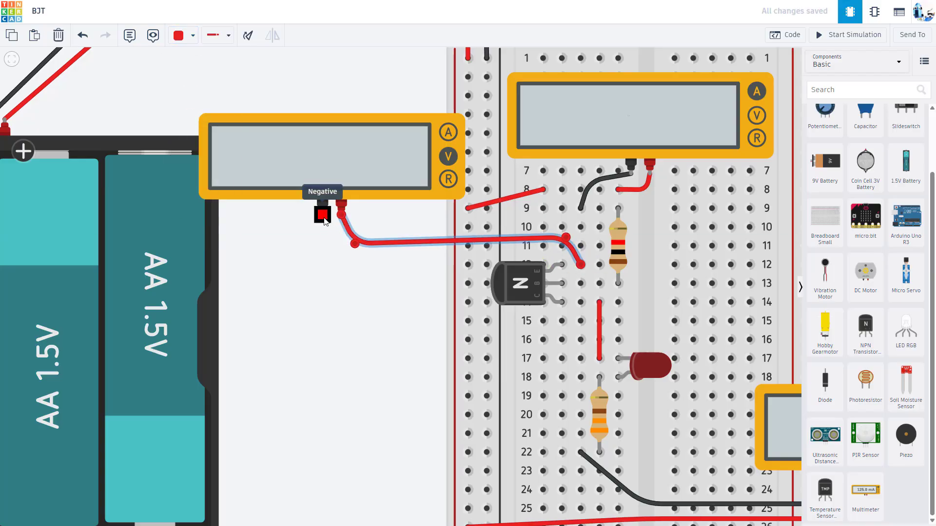
Step: Connect the third multimeter's negative terminal to the negative rail at row 10 with a black wire
{"action": "left_click", "coordinate": [323, 207]}
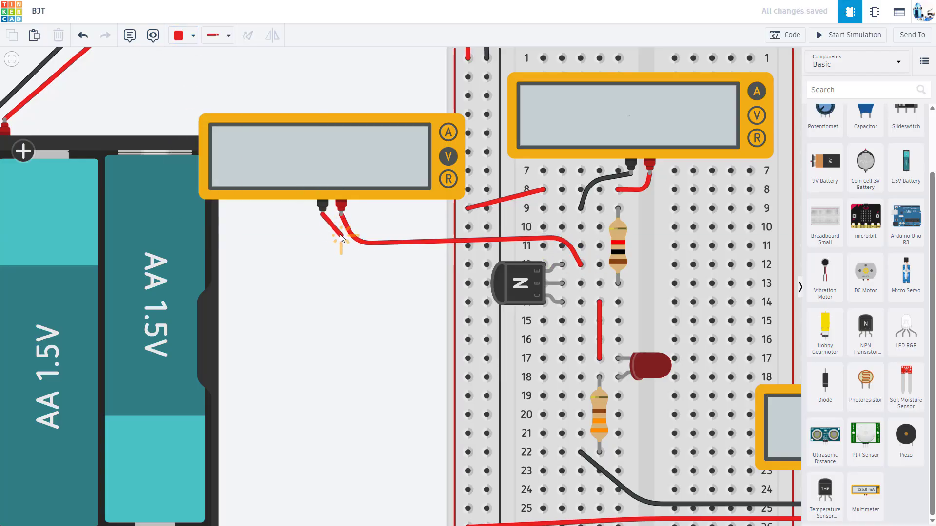
{"action": "left_click", "coordinate": [487, 227]}
{"action": "left_click", "coordinate": [194, 40]}
{"action": "left_click", "coordinate": [201, 68]}
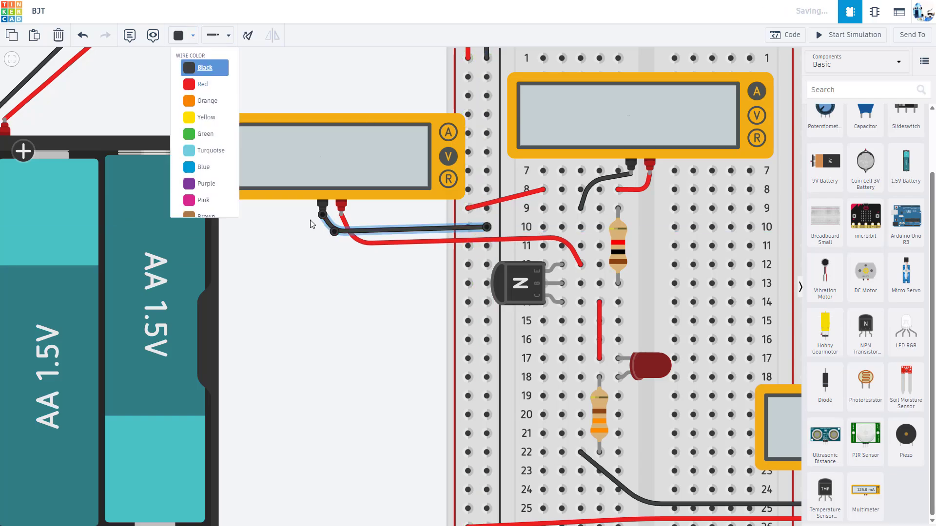
{"action": "left_click", "coordinate": [352, 300]}
Step: Run the simulation with the third multimeter switched to Amperage mode to read the emitter current, and stop it
{"action": "scroll", "coordinate": [358, 300], "scroll_direction": "down", "scroll_amount": 5}
{"action": "scroll", "coordinate": [361, 297], "scroll_direction": "up", "scroll_amount": 5}
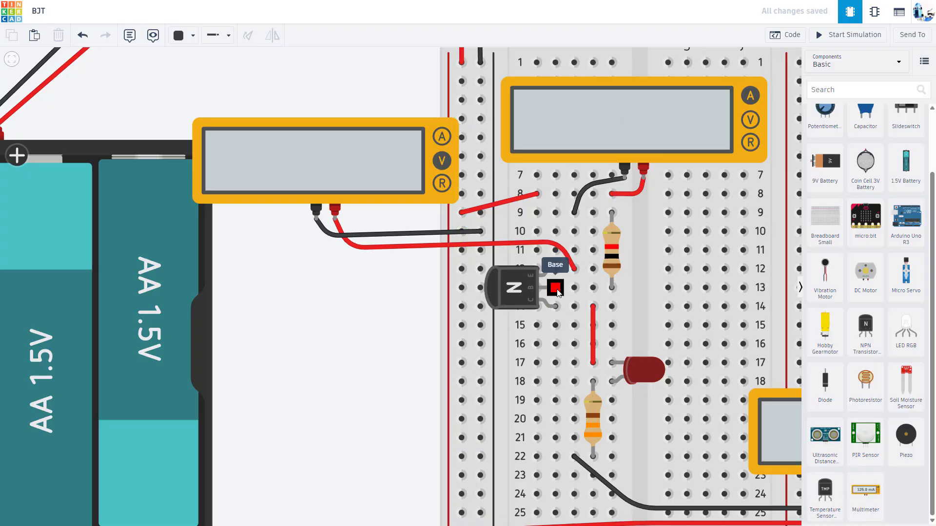
{"action": "left_click", "coordinate": [848, 34]}
{"action": "scroll", "coordinate": [403, 307], "scroll_direction": "down", "scroll_amount": 3}
{"action": "left_click", "coordinate": [433, 170]}
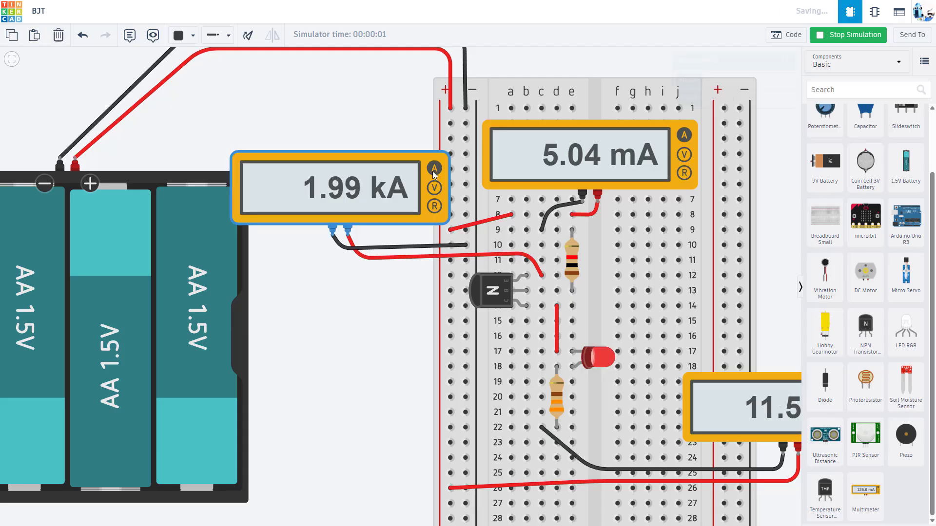
{"action": "left_click_drag", "start_coordinate": [423, 328], "coordinate": [329, 315]}
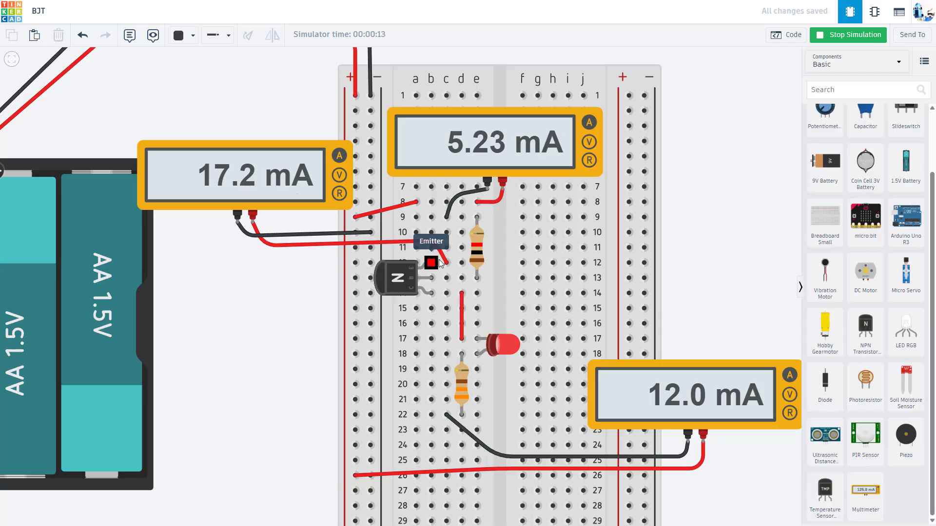
{"action": "left_click", "coordinate": [849, 35]}
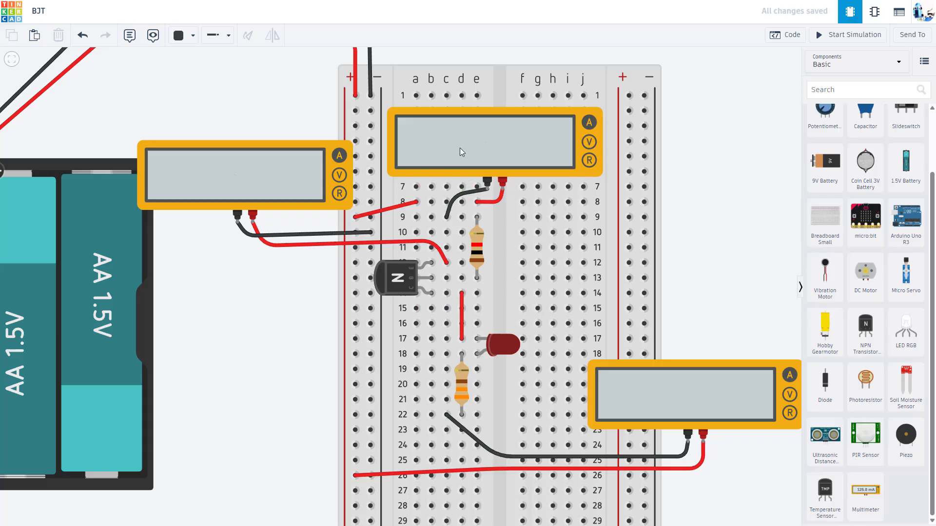
Step: Move the second multimeter farther up and delete its two lead wires and the red wire from the positive rail to a8
{"action": "left_click_drag", "start_coordinate": [469, 154], "coordinate": [494, 102]}
{"action": "left_click_drag", "start_coordinate": [694, 186], "coordinate": [705, 213]}
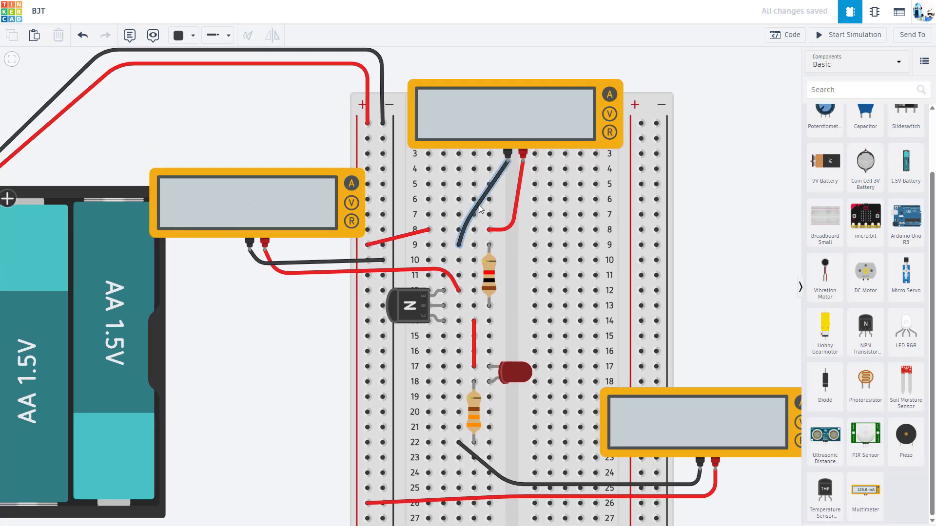
{"action": "left_click", "coordinate": [479, 205]}
{"action": "key", "text": "Delete"}
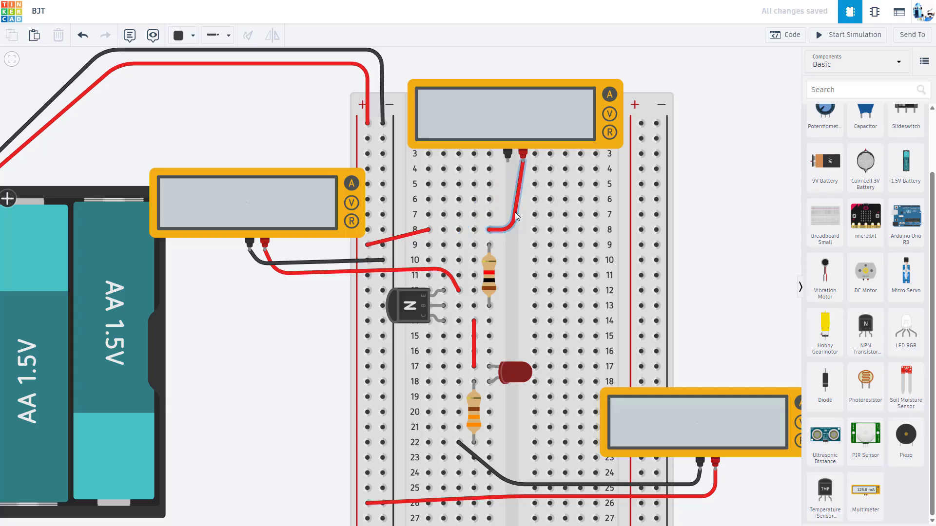
{"action": "left_click", "coordinate": [515, 212]}
{"action": "key", "text": "Delete"}
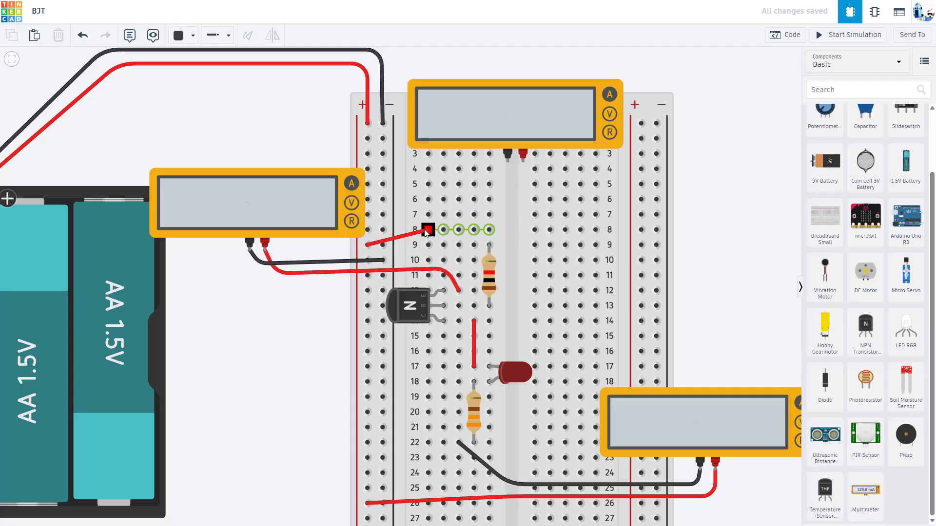
{"action": "left_click", "coordinate": [408, 234]}
{"action": "key", "text": "Delete"}
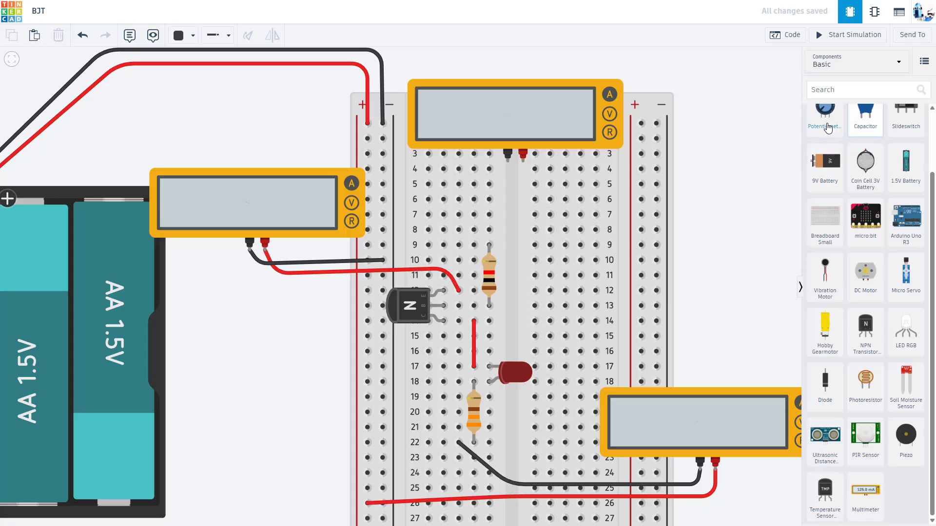
Step: Add a potentiometer with its terminals in holes e6, e7 and e8, and set the base resistor's resistance to 100 Ω
{"action": "left_click_drag", "start_coordinate": [827, 115], "coordinate": [527, 225]}
{"action": "left_click", "coordinate": [248, 41]}
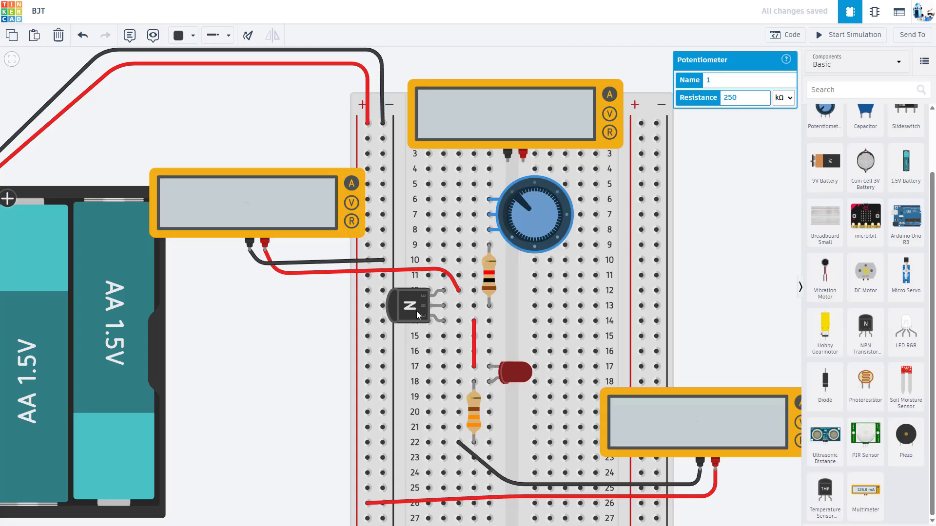
{"action": "left_click", "coordinate": [490, 275]}
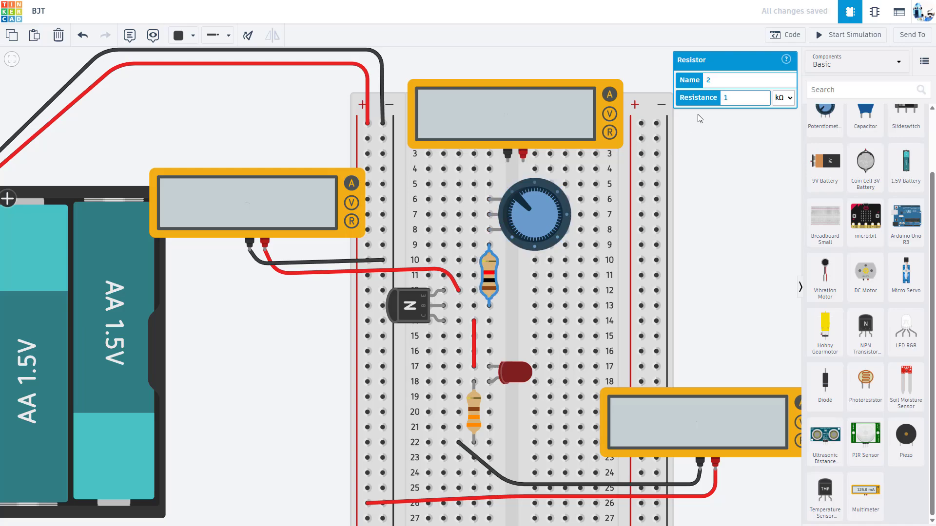
{"action": "type", "text": "00"}
{"action": "left_click", "coordinate": [784, 99]}
{"action": "left_click", "coordinate": [786, 170]}
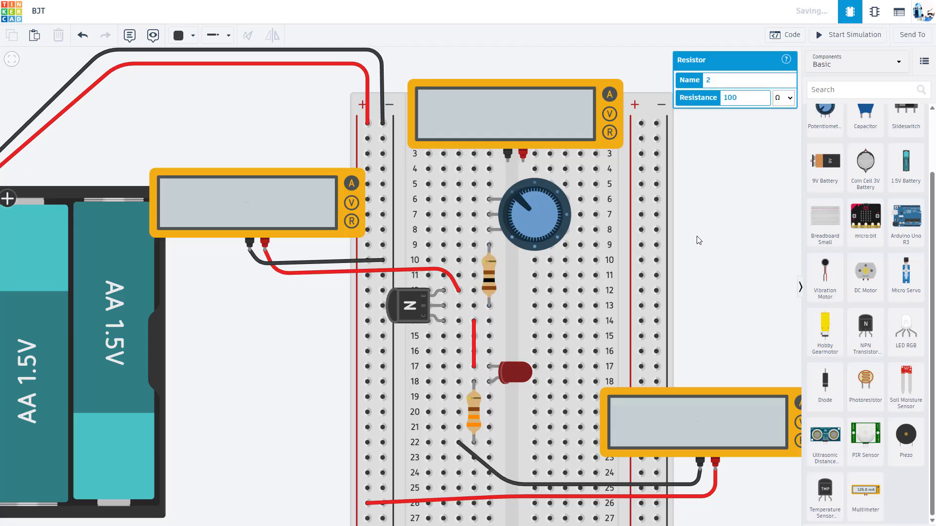
{"action": "left_click", "coordinate": [699, 240]}
Step: Wire hole d8 to d9 and hole d7 to d5 to link the potentiometer with the base resistor and row 5
{"action": "left_click", "coordinate": [474, 230]}
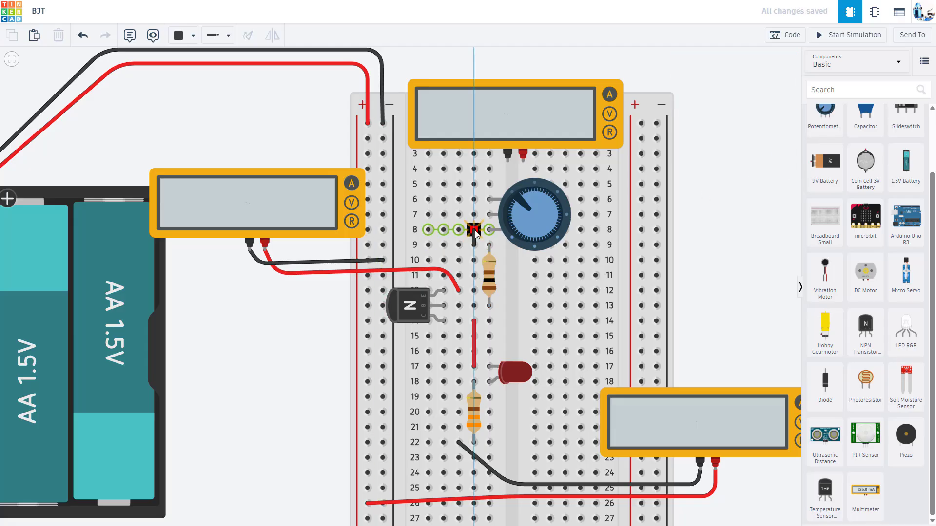
{"action": "left_click", "coordinate": [475, 232]}
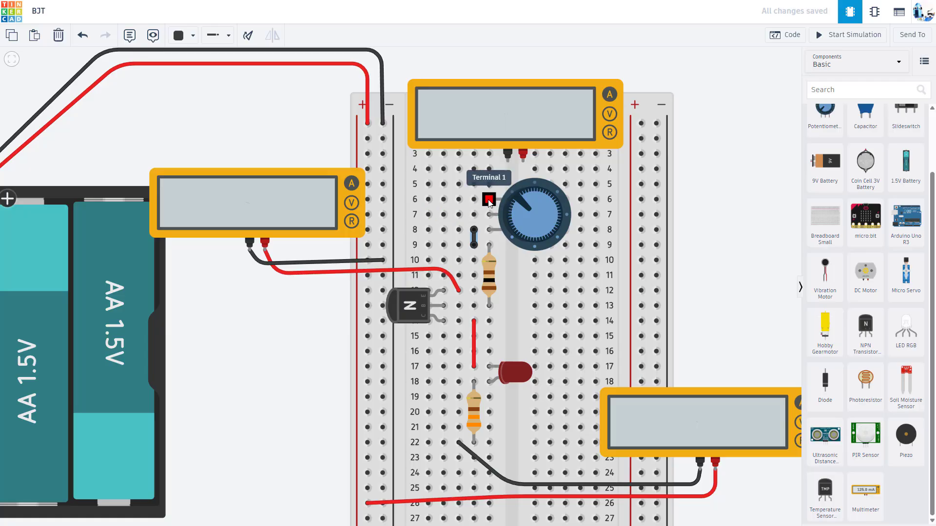
{"action": "left_click", "coordinate": [474, 215]}
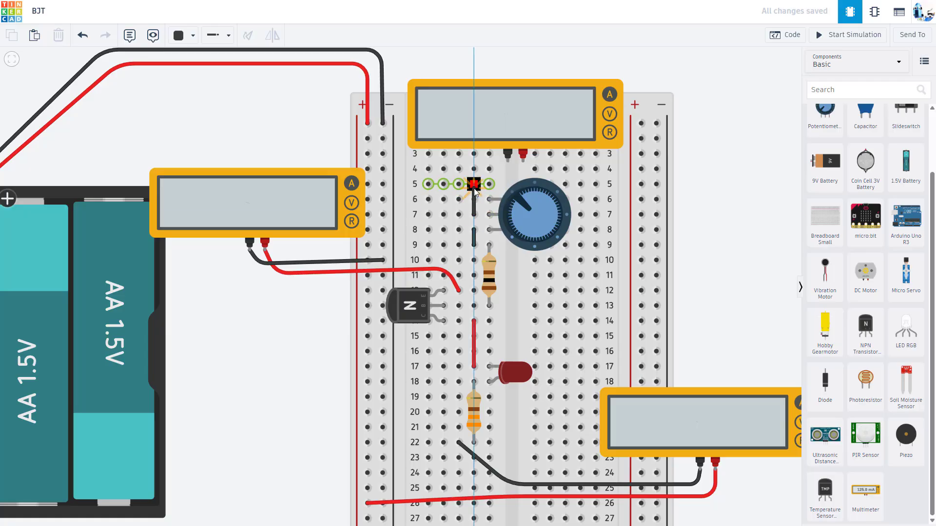
{"action": "left_click", "coordinate": [474, 184]}
Step: Change the color of the two short jumper wires beside the potentiometer to green
{"action": "left_click", "coordinate": [187, 38]}
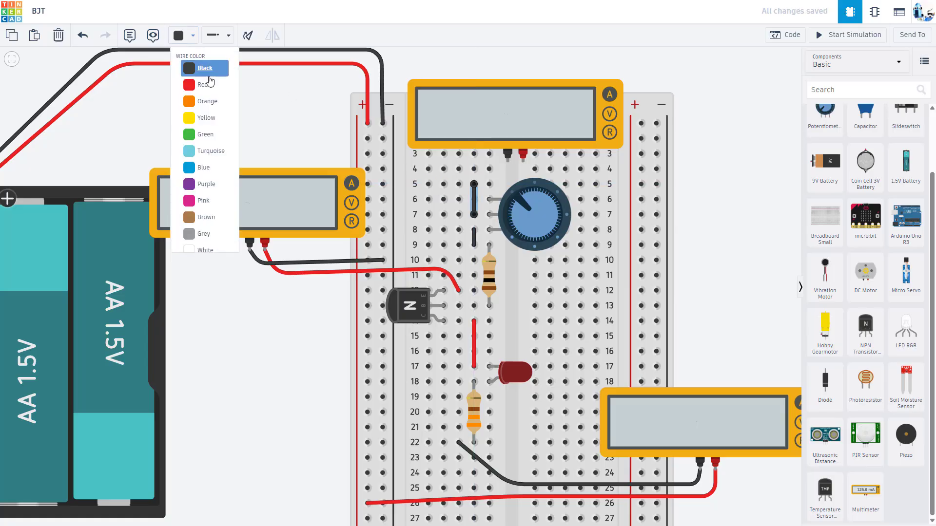
{"action": "left_click", "coordinate": [207, 135]}
{"action": "left_click", "coordinate": [474, 240]}
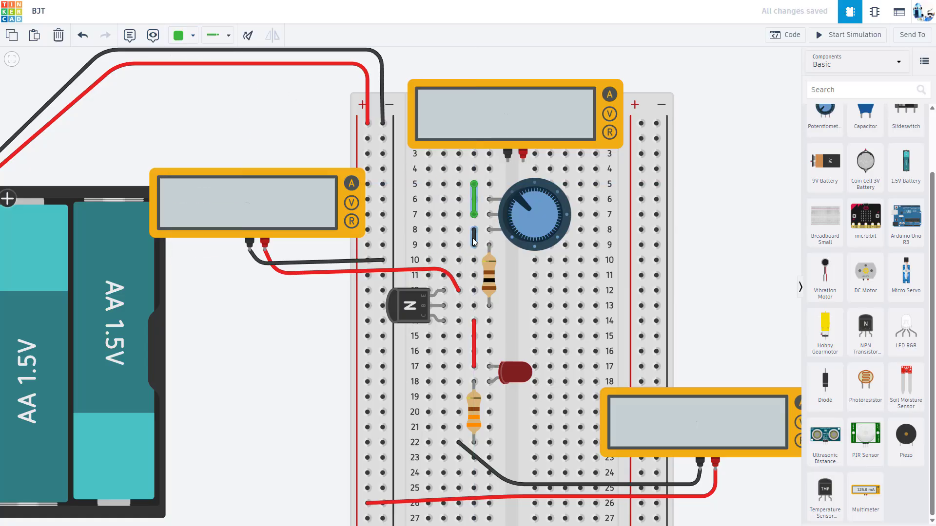
{"action": "left_click", "coordinate": [188, 35]}
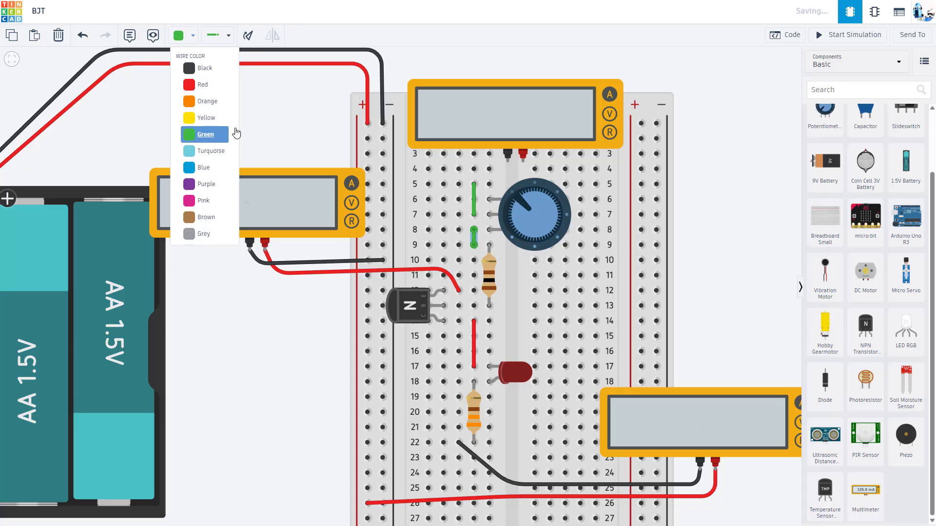
{"action": "left_click", "coordinate": [235, 132]}
{"action": "left_click", "coordinate": [317, 129]}
Step: Connect the second multimeter's negative terminal to hole e5 with a bent black wire
{"action": "left_click", "coordinate": [507, 155]}
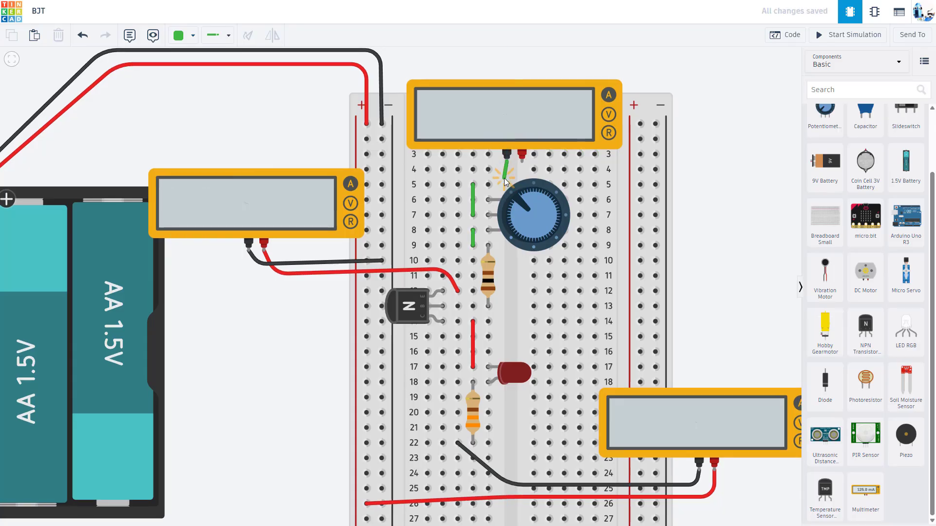
{"action": "left_click", "coordinate": [504, 178]}
{"action": "left_click", "coordinate": [489, 185]}
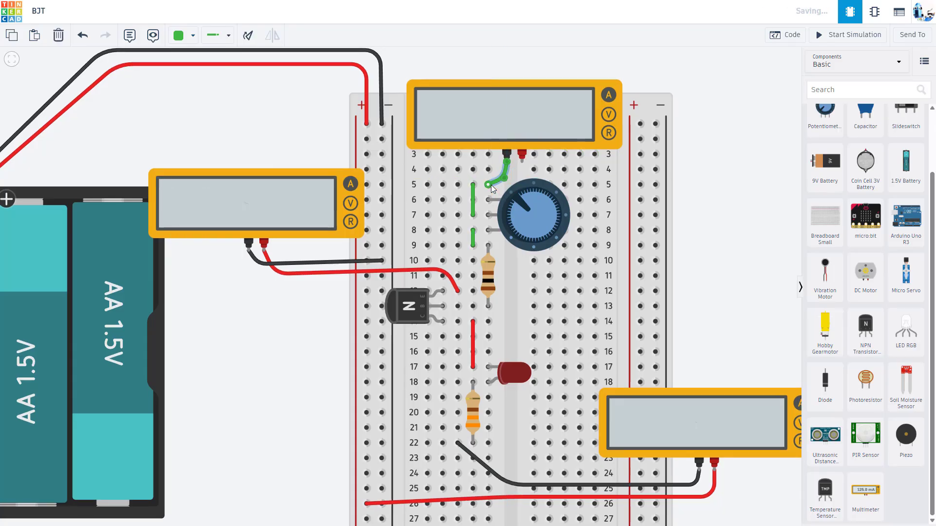
{"action": "left_click", "coordinate": [188, 35]}
{"action": "left_click", "coordinate": [205, 66]}
{"action": "left_click", "coordinate": [297, 128]}
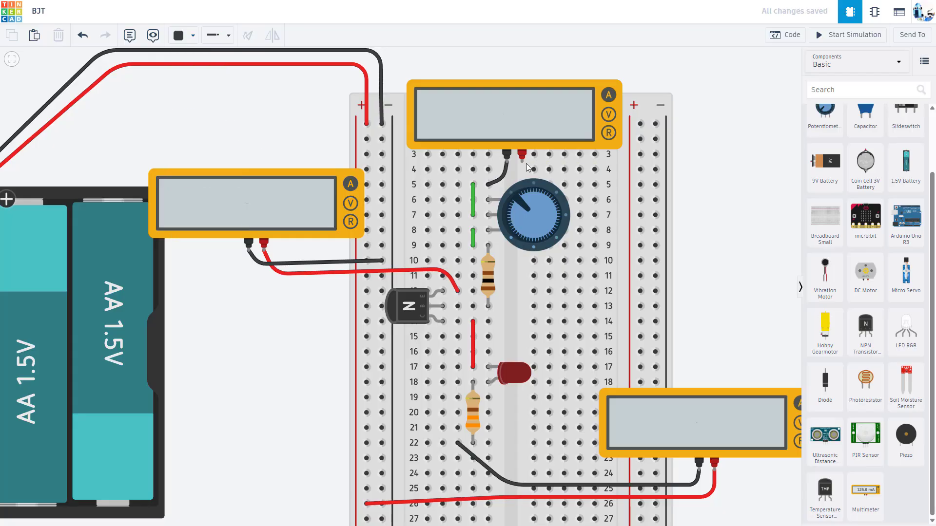
Step: Connect the second multimeter's positive terminal to the positive rail at row 4 with a red wire
{"action": "left_click", "coordinate": [522, 157]}
{"action": "left_click", "coordinate": [522, 170]}
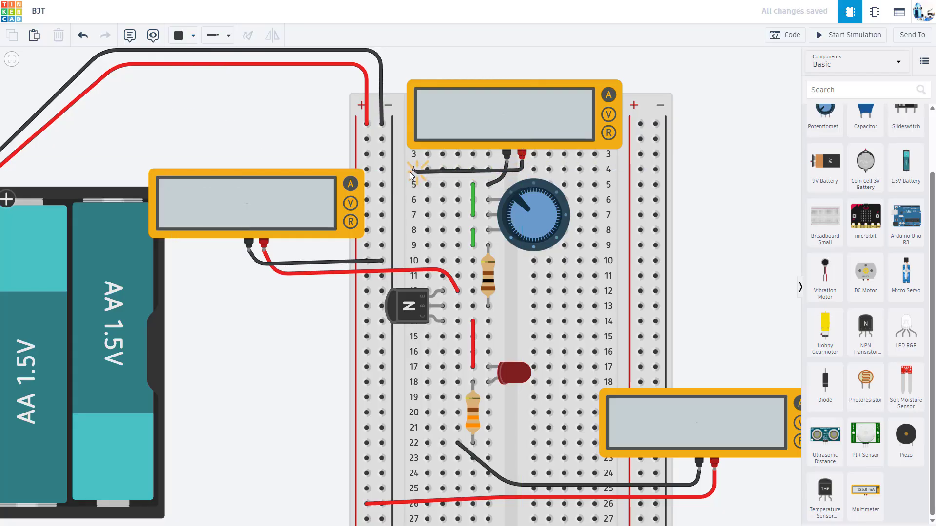
{"action": "left_click", "coordinate": [367, 169]}
{"action": "left_click", "coordinate": [188, 35]}
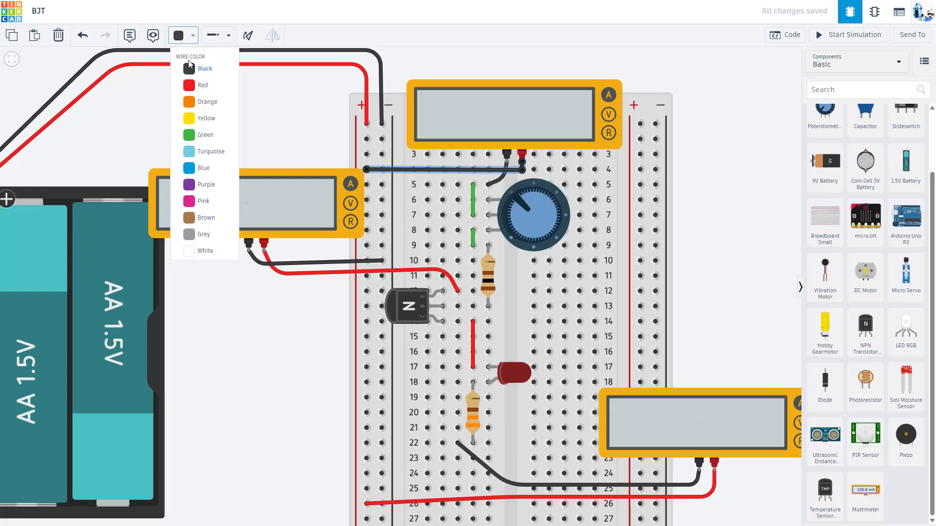
{"action": "left_click", "coordinate": [190, 85]}
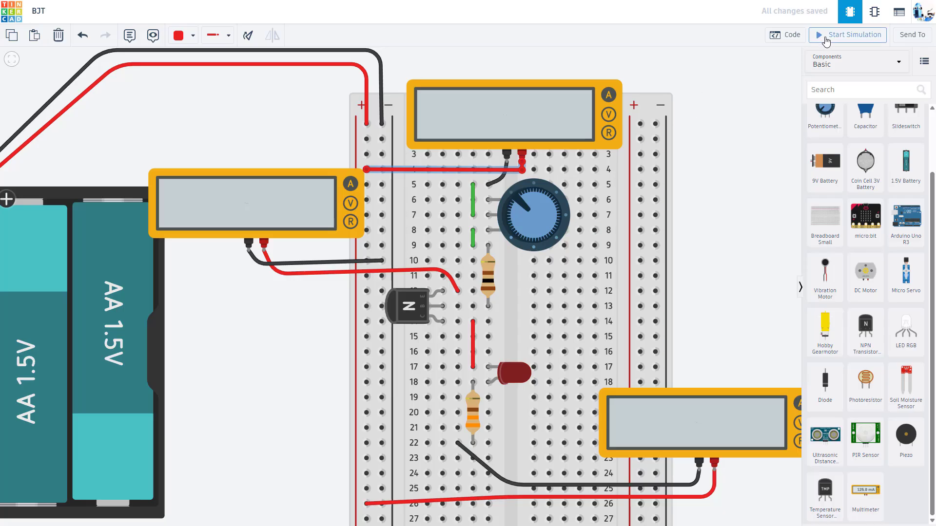
Step: Run the simulation, turn the potentiometer knob through its range to compare the three current readings, and stop it
{"action": "left_click", "coordinate": [850, 34]}
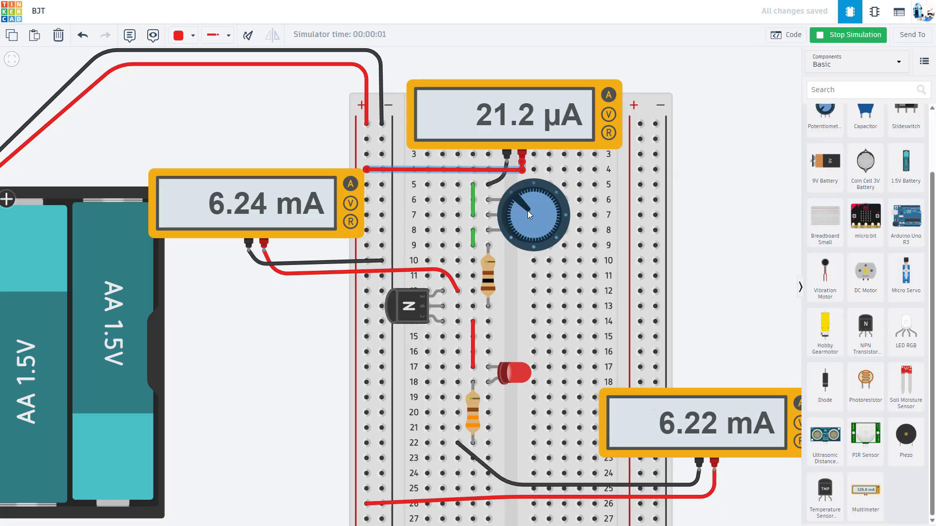
{"action": "left_click", "coordinate": [703, 208]}
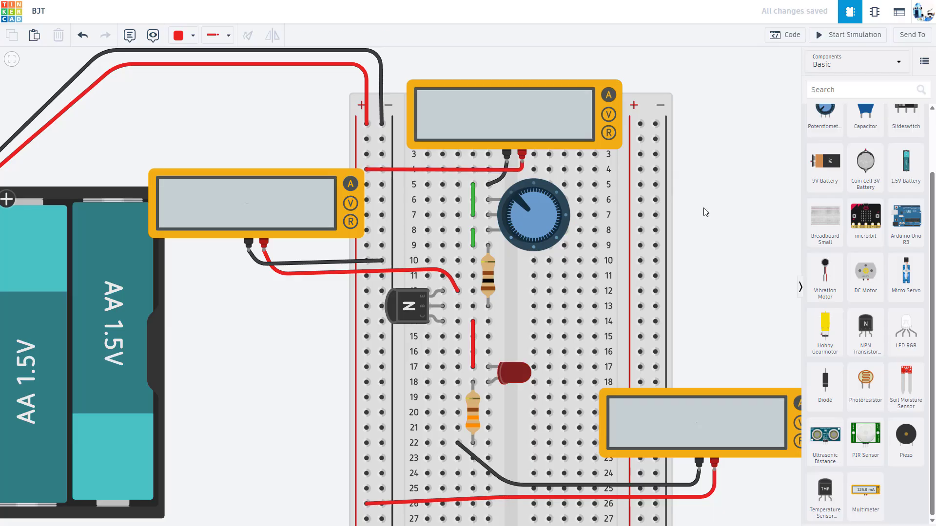
{"action": "left_click", "coordinate": [828, 38]}
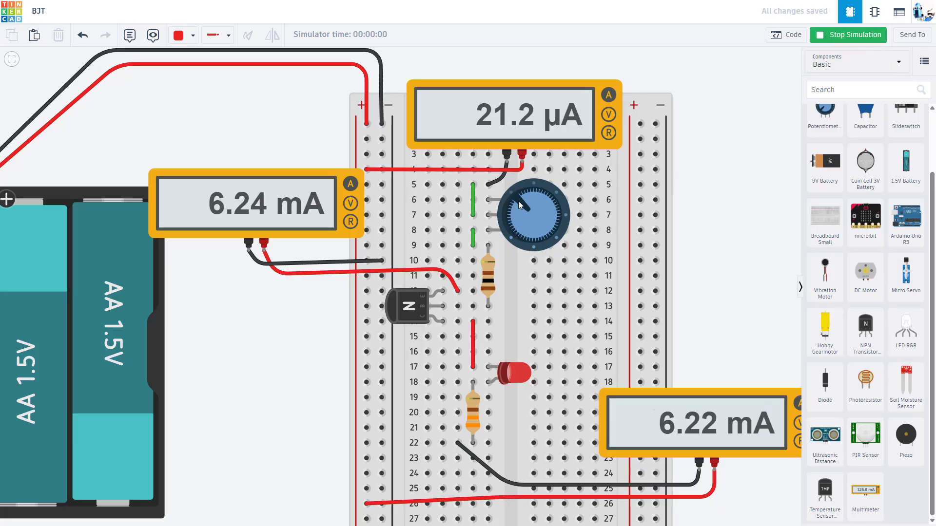
{"action": "mouse_move", "coordinate": [518, 199]}
{"action": "left_mouse_down"}
{"action": "mouse_move", "coordinate": [549, 203]}
{"action": "mouse_move", "coordinate": [546, 219]}
{"action": "mouse_move", "coordinate": [522, 232]}
{"action": "mouse_move", "coordinate": [543, 220]}
{"action": "mouse_move", "coordinate": [546, 200]}
{"action": "mouse_move", "coordinate": [511, 198]}
{"action": "mouse_move", "coordinate": [535, 192]}
{"action": "left_mouse_up"}
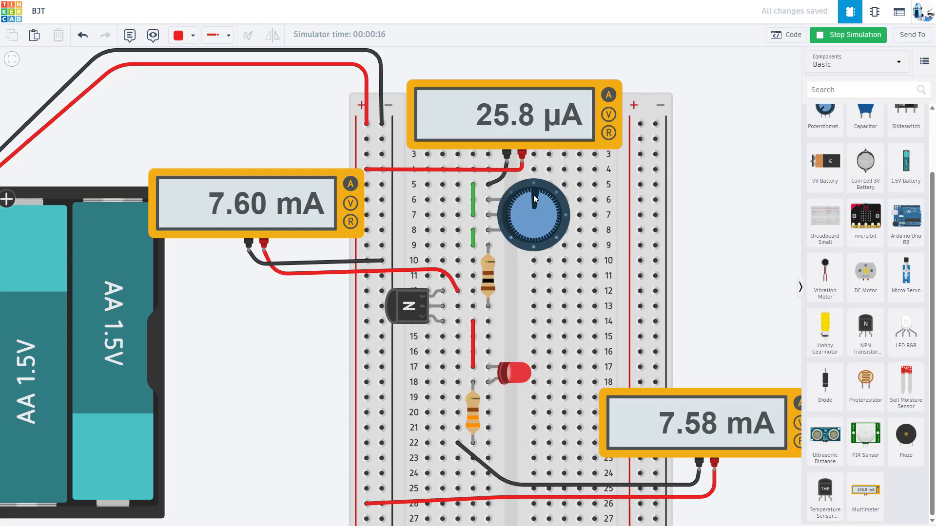
{"action": "left_click_drag", "start_coordinate": [534, 194], "coordinate": [554, 224]}
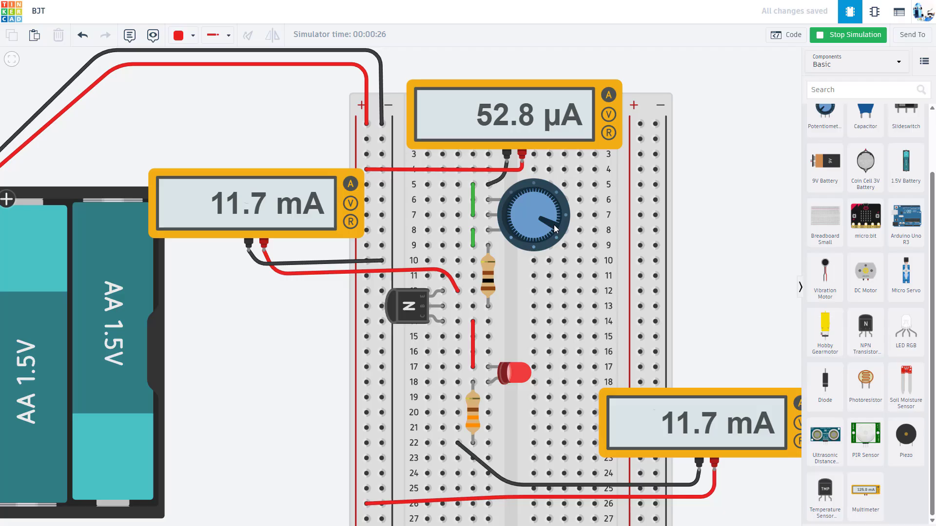
{"action": "left_click_drag", "start_coordinate": [554, 225], "coordinate": [515, 224]}
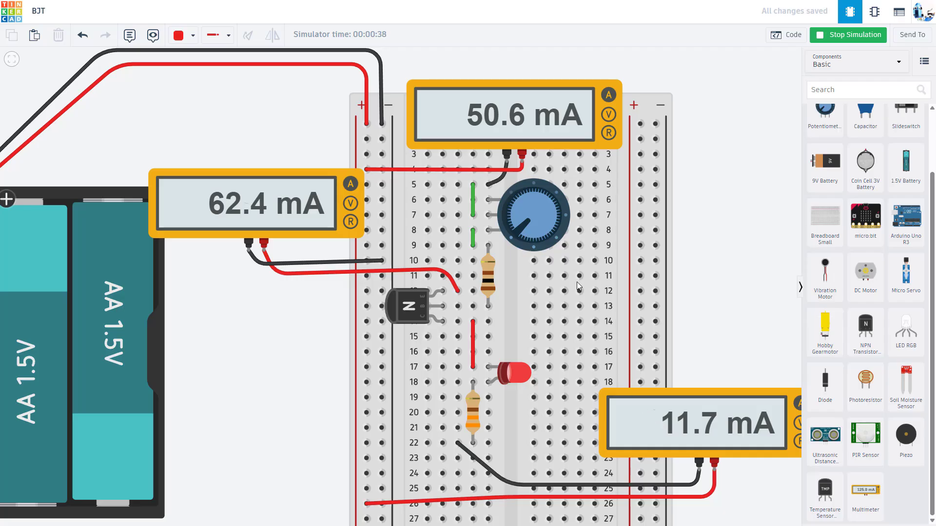
{"action": "left_click", "coordinate": [835, 39]}
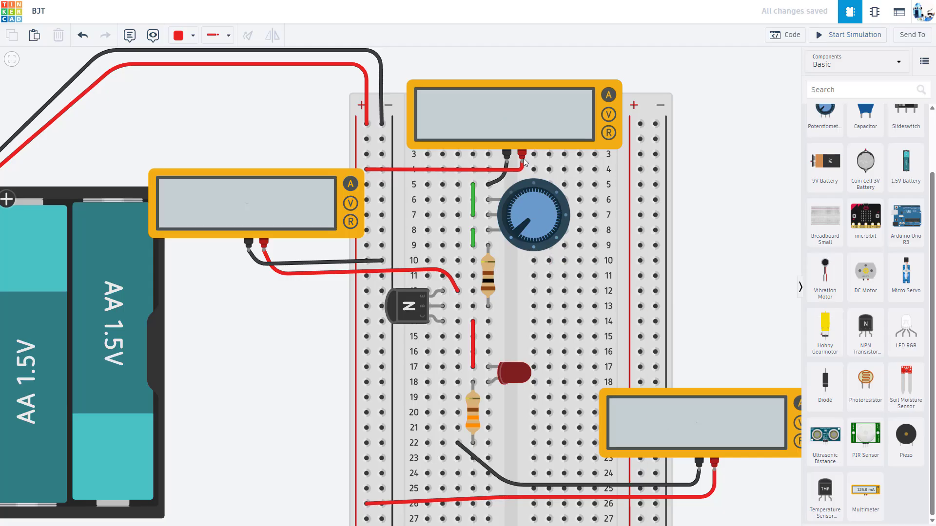
Step: Set the base resistor's resistance to 10 kΩ
{"action": "left_click", "coordinate": [530, 221]}
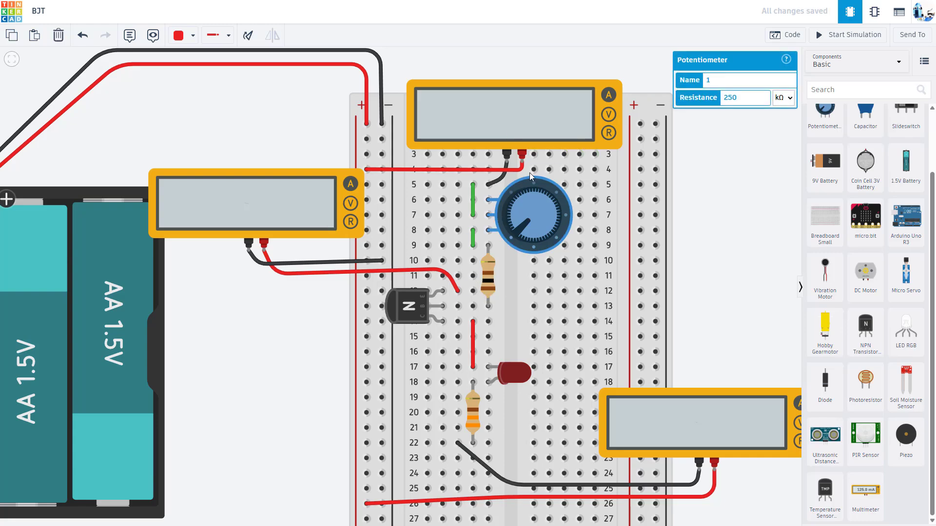
{"action": "left_click", "coordinate": [495, 279]}
{"action": "left_click", "coordinate": [488, 276]}
{"action": "left_click_drag", "start_coordinate": [742, 95], "coordinate": [715, 99]}
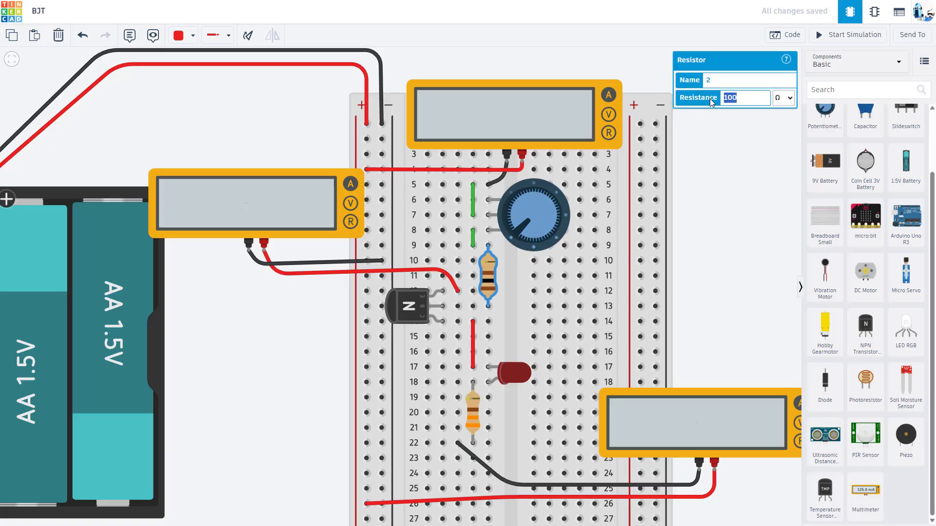
{"action": "type", "text": "10"}
{"action": "left_click", "coordinate": [783, 98]}
{"action": "left_click", "coordinate": [782, 180]}
Step: Run the simulation with the new base resistor and turn the potentiometer knob to its upper-left position to read the currents
{"action": "left_click", "coordinate": [849, 34]}
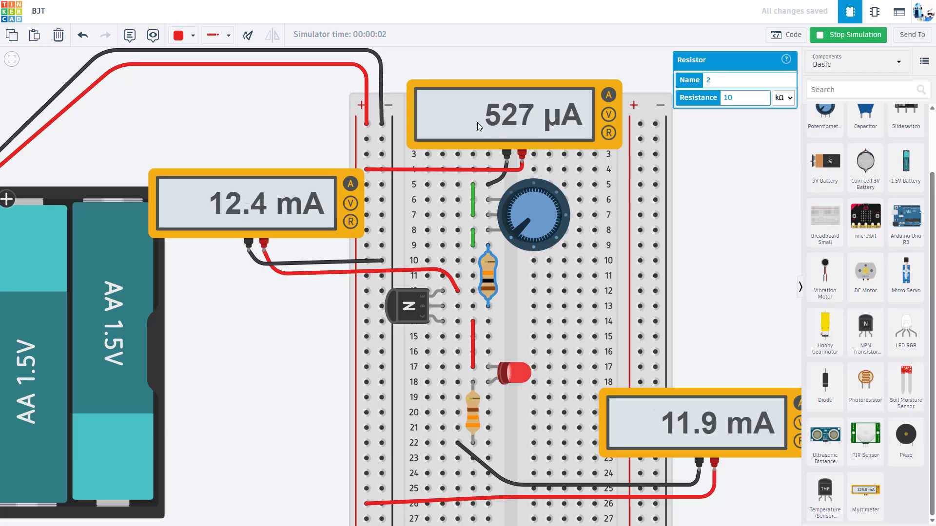
{"action": "left_click_drag", "start_coordinate": [526, 209], "coordinate": [516, 236]}
{"action": "left_click_drag", "start_coordinate": [514, 232], "coordinate": [503, 209]}
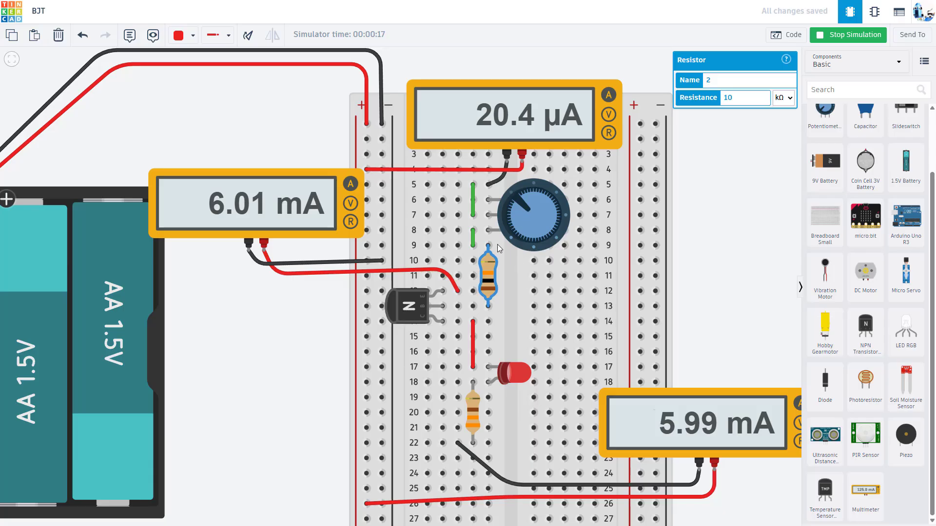
{"action": "left_click", "coordinate": [410, 308]}
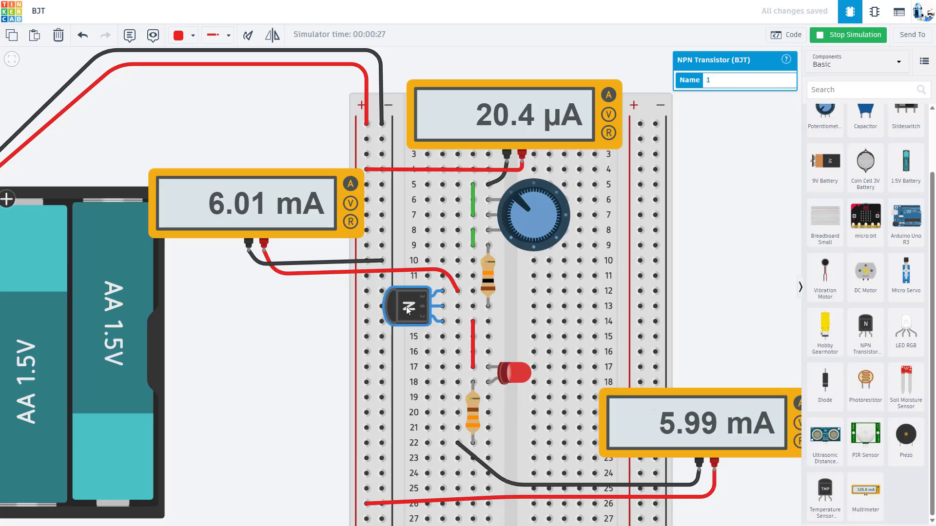
{"action": "left_click", "coordinate": [339, 321]}
{"action": "left_click_drag", "start_coordinate": [298, 341], "coordinate": [321, 338]}
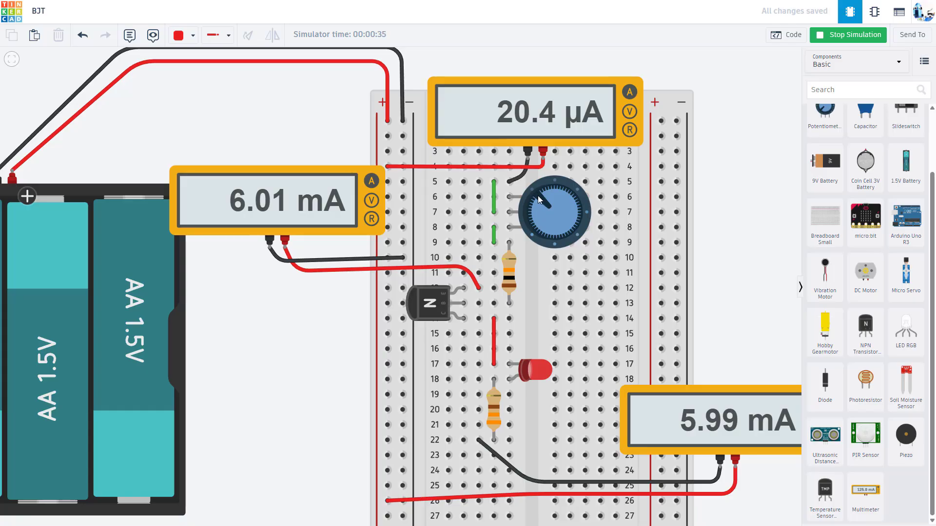
Step: Sweep the potentiometer between low and high base current, ending at its lower-left position, and stop the simulation
{"action": "left_click_drag", "start_coordinate": [537, 195], "coordinate": [536, 232]}
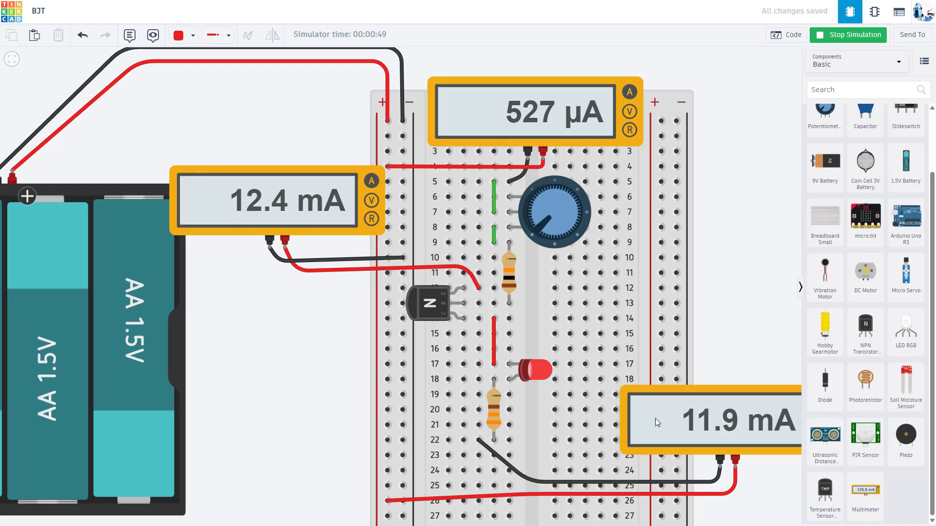
{"action": "left_click_drag", "start_coordinate": [539, 232], "coordinate": [544, 205]}
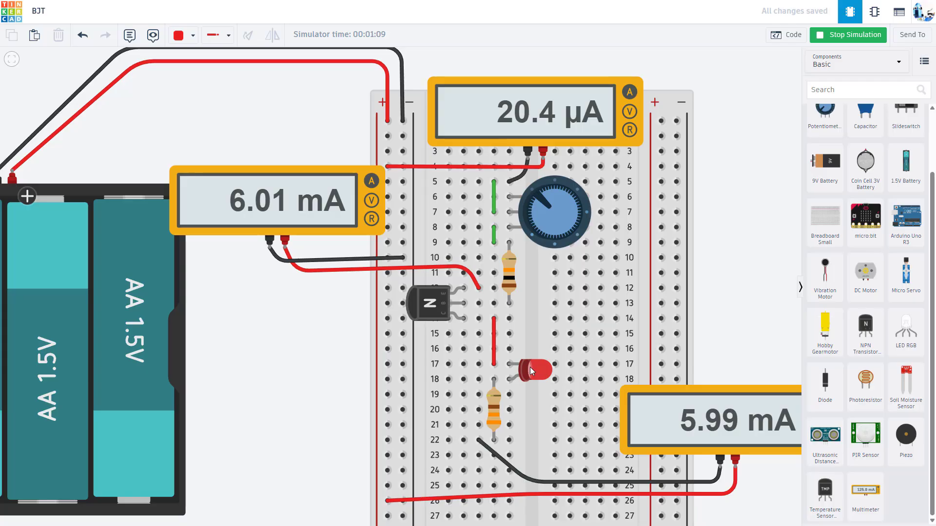
{"action": "left_click_drag", "start_coordinate": [540, 199], "coordinate": [572, 238]}
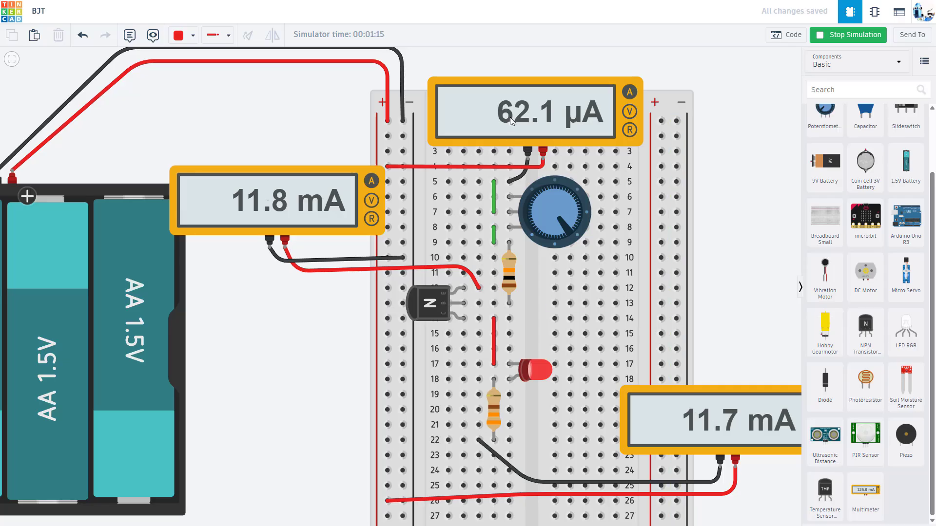
{"action": "left_click_drag", "start_coordinate": [567, 234], "coordinate": [536, 183]}
{"action": "left_click", "coordinate": [849, 35]}
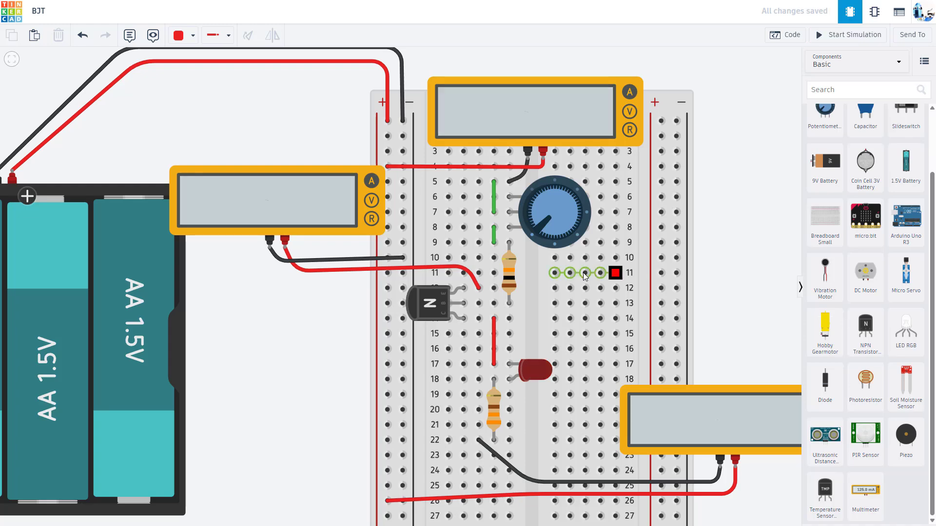
Step: Change the battery pack's count to 1 battery and run the simulation to check the currents
{"action": "scroll", "coordinate": [564, 274], "scroll_direction": "down", "scroll_amount": 4}
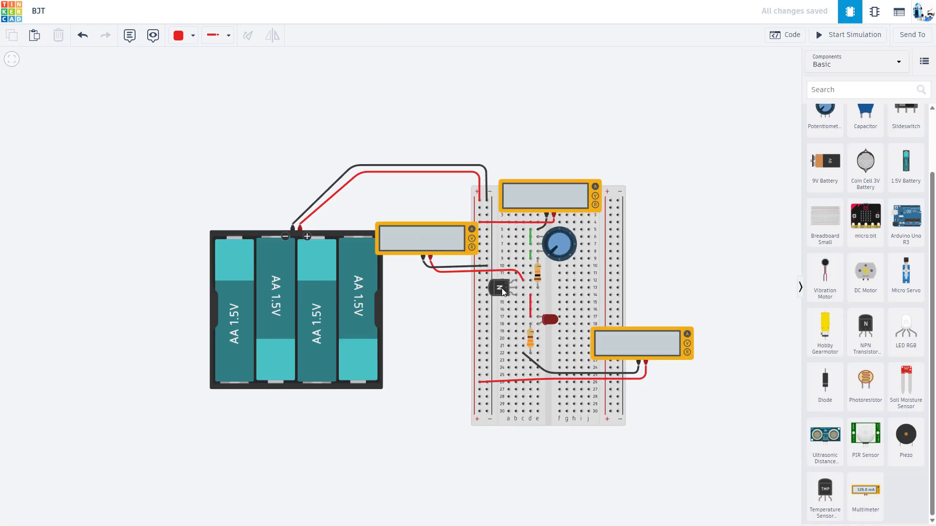
{"action": "scroll", "coordinate": [502, 291], "scroll_direction": "up", "scroll_amount": 1}
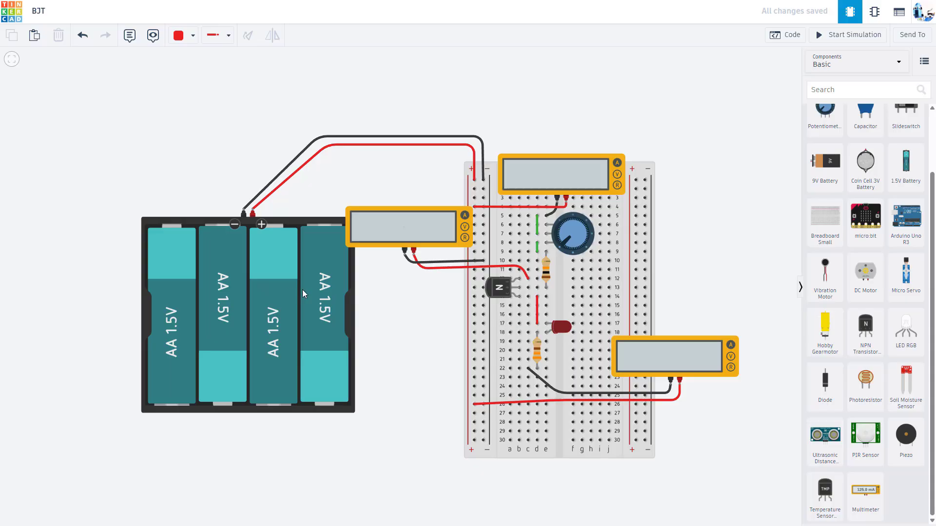
{"action": "left_click", "coordinate": [264, 294]}
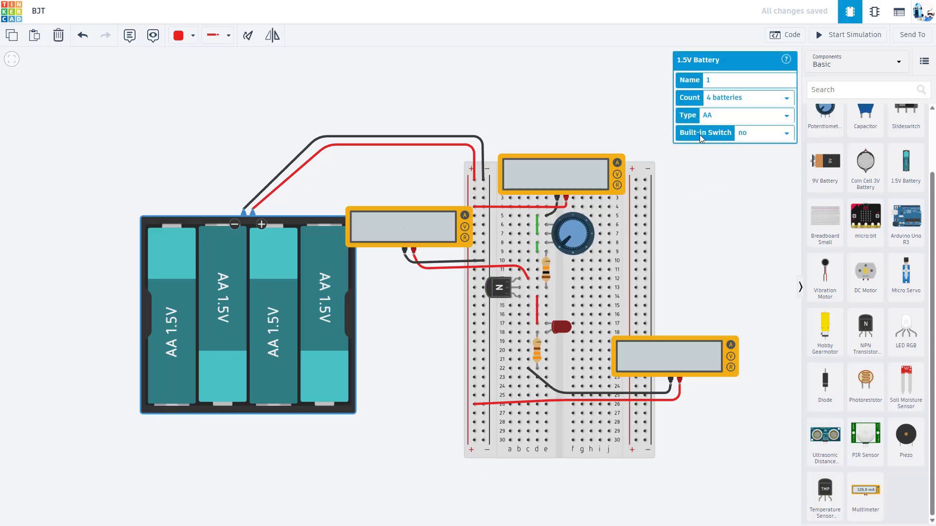
{"action": "left_click", "coordinate": [727, 100]}
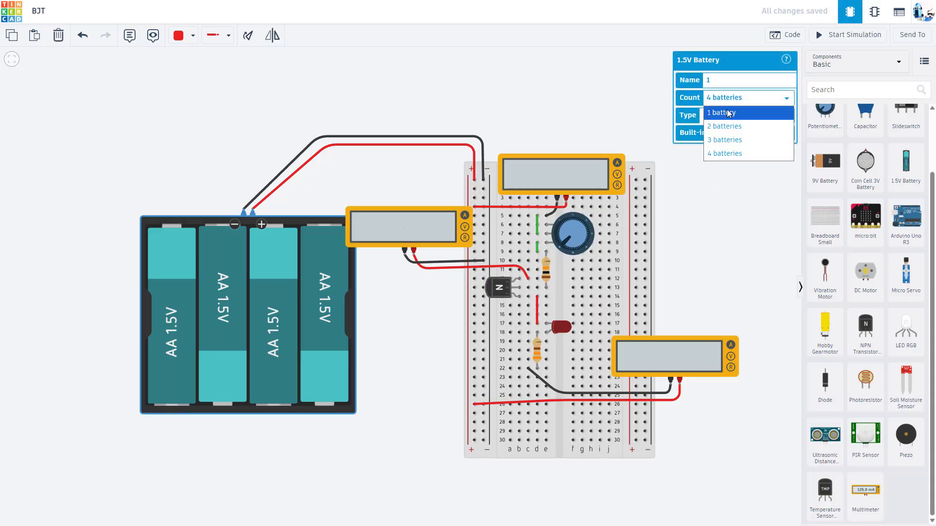
{"action": "left_click", "coordinate": [729, 113]}
{"action": "left_click", "coordinate": [402, 313]}
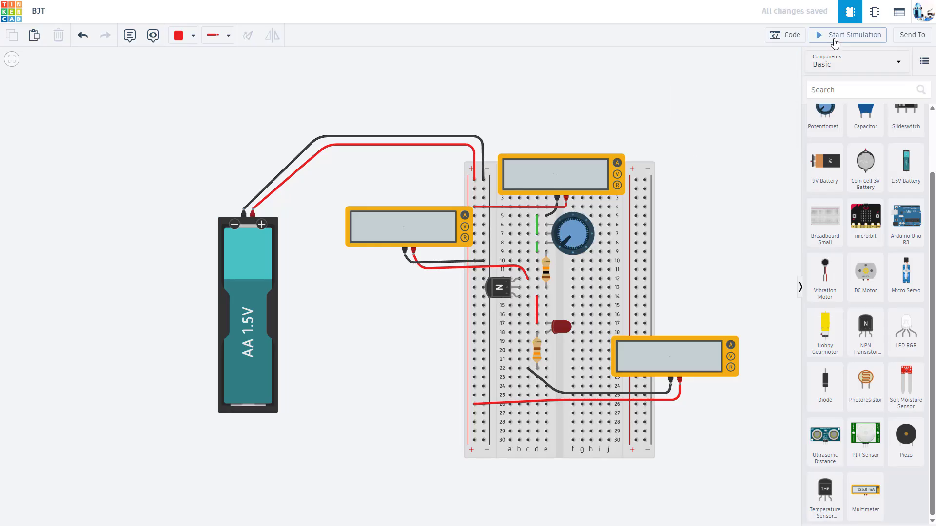
{"action": "left_click", "coordinate": [835, 39]}
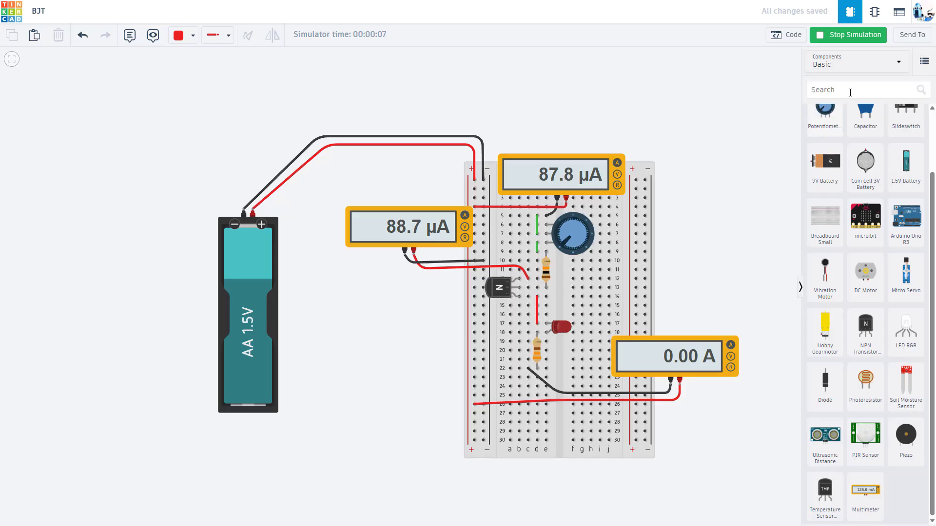
Step: Stop the simulation, move the LED resistor down the breadboard and add two copies of the red LED in rows 19 to 22
{"action": "left_click", "coordinate": [833, 43]}
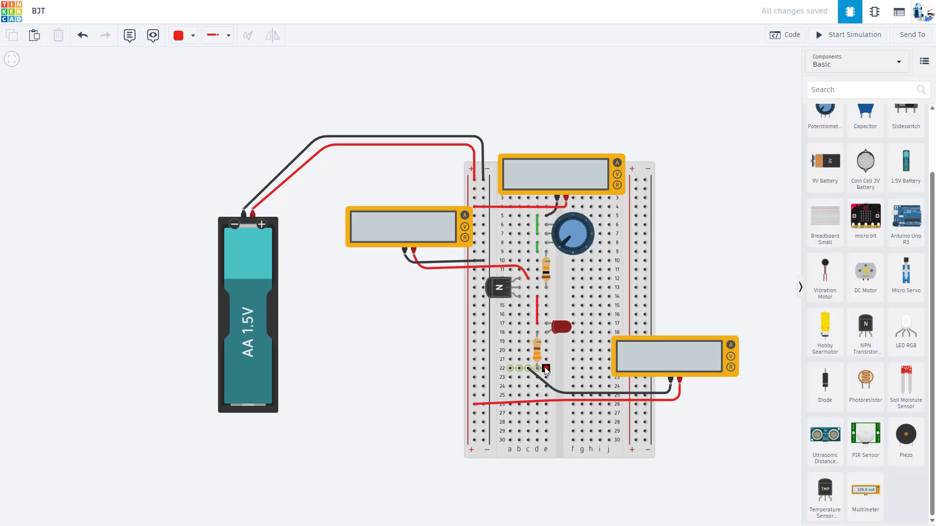
{"action": "left_click_drag", "start_coordinate": [537, 356], "coordinate": [537, 401]}
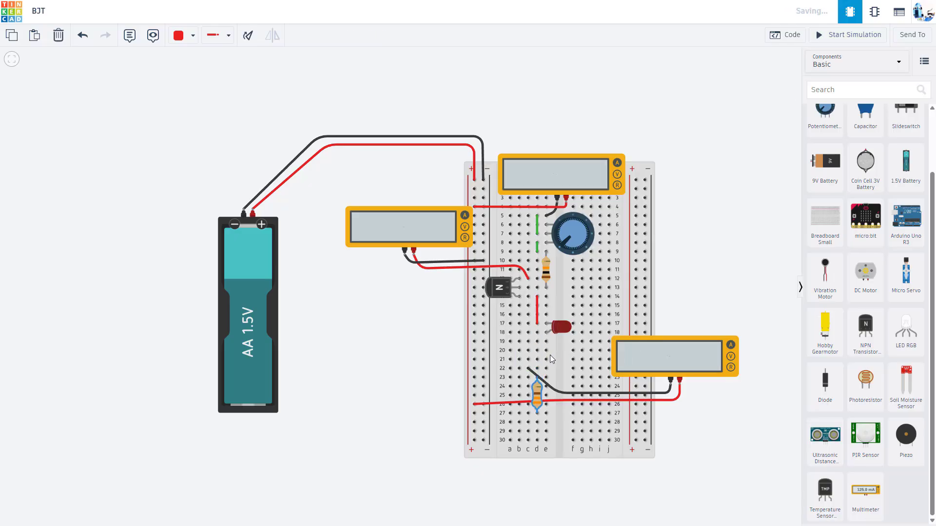
{"action": "left_click", "coordinate": [564, 332]}
{"action": "key", "text": "ctrl+d"}
{"action": "left_click_drag", "start_coordinate": [564, 329], "coordinate": [532, 349]}
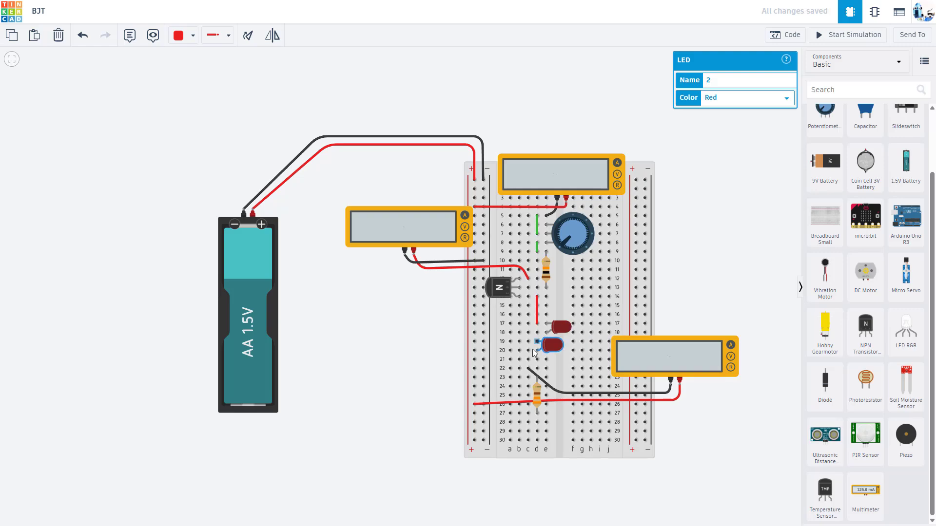
{"action": "key", "text": "ctrl+v"}
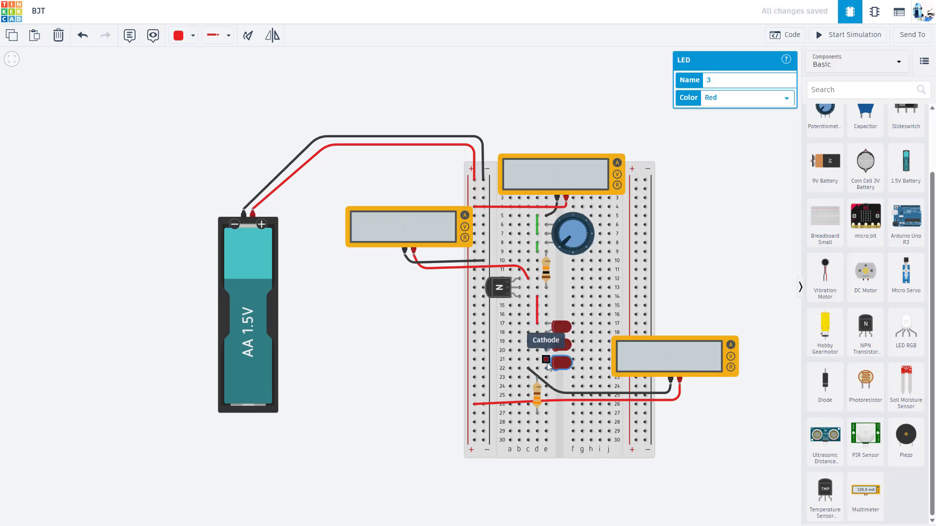
Step: Wire the three LEDs in series with column d jumpers and reconnect the resistor and collector ammeter's black lead down to row 26
{"action": "scroll", "coordinate": [516, 365], "scroll_direction": "up", "scroll_amount": 2}
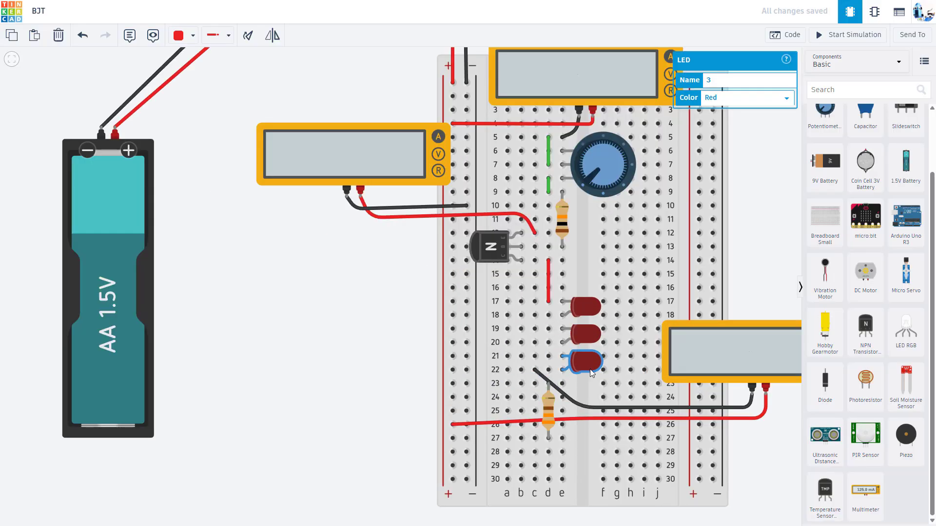
{"action": "left_click", "coordinate": [549, 315]}
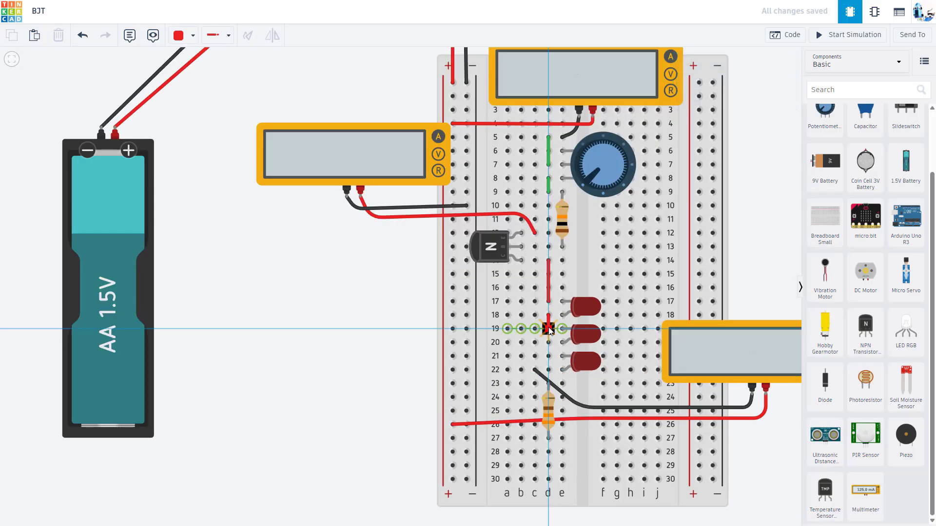
{"action": "left_click", "coordinate": [549, 356]}
{"action": "mouse_move", "coordinate": [553, 412]}
{"action": "left_mouse_down"}
{"action": "mouse_move", "coordinate": [561, 400]}
{"action": "mouse_move", "coordinate": [536, 378]}
{"action": "mouse_move", "coordinate": [564, 426]}
{"action": "left_mouse_up"}
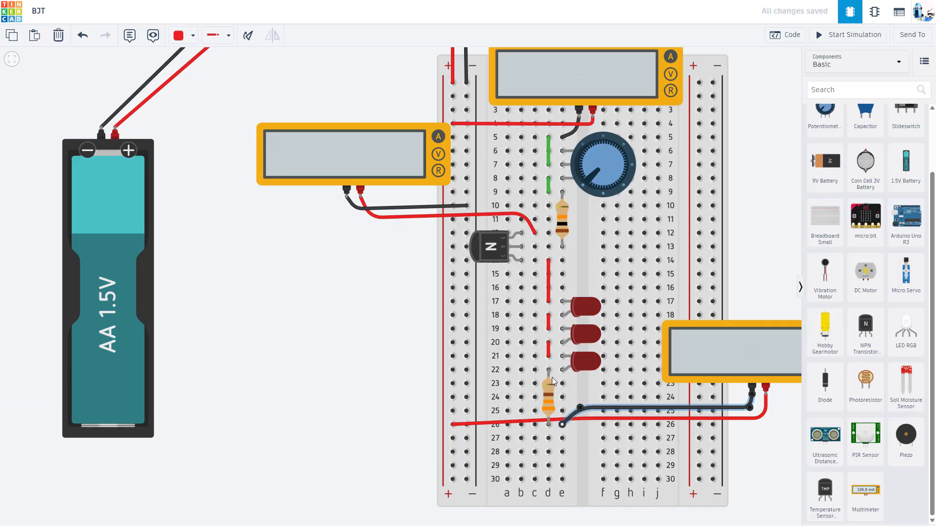
{"action": "left_click", "coordinate": [359, 338]}
Step: Run the simulation with three LEDs in series to check the currents on the 1.5 V battery, and stop it
{"action": "left_click", "coordinate": [851, 35]}
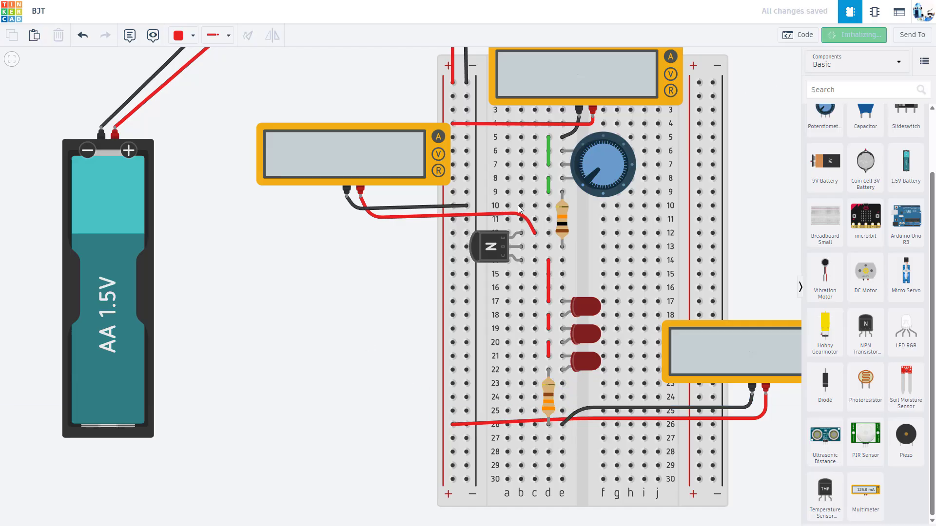
{"action": "scroll", "coordinate": [492, 229], "scroll_direction": "down", "scroll_amount": 2}
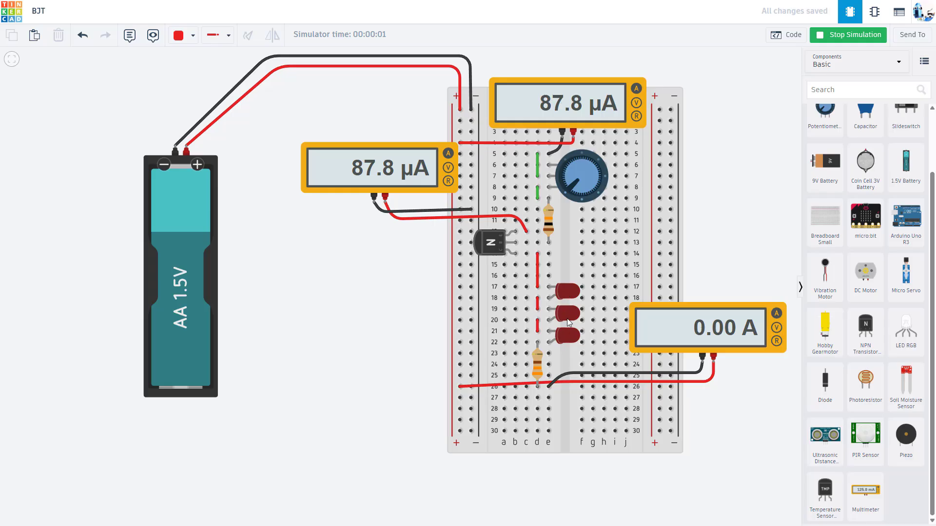
{"action": "left_click", "coordinate": [831, 37]}
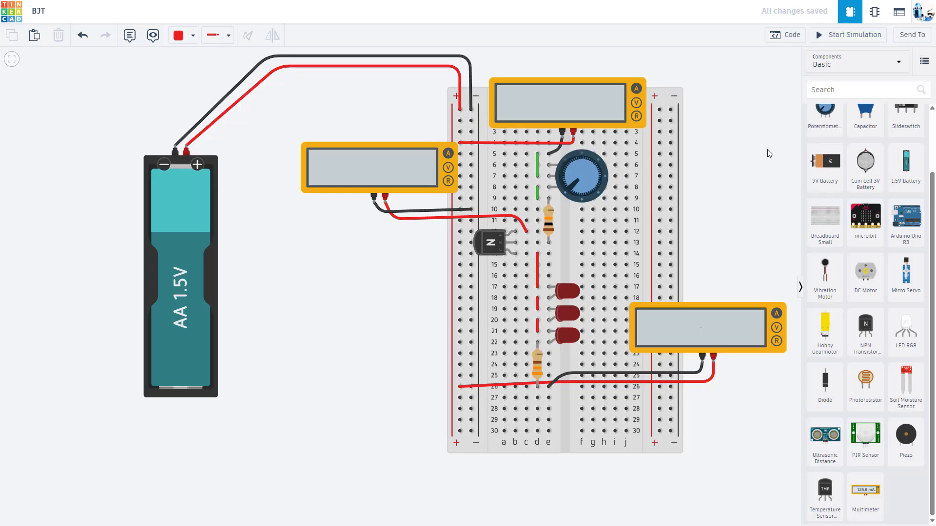
Step: Search the components for "power" and place a Power Supply beside the breadboard's upper right corner
{"action": "left_click_drag", "start_coordinate": [766, 150], "coordinate": [716, 191]}
{"action": "scroll", "coordinate": [844, 141], "scroll_direction": "up", "scroll_amount": 1}
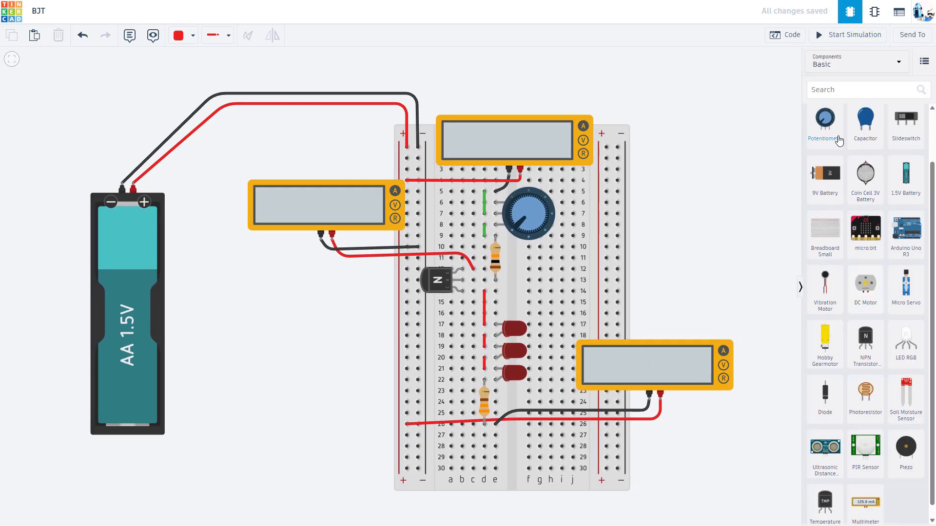
{"action": "left_click", "coordinate": [833, 91]}
{"action": "type", "text": "power"}
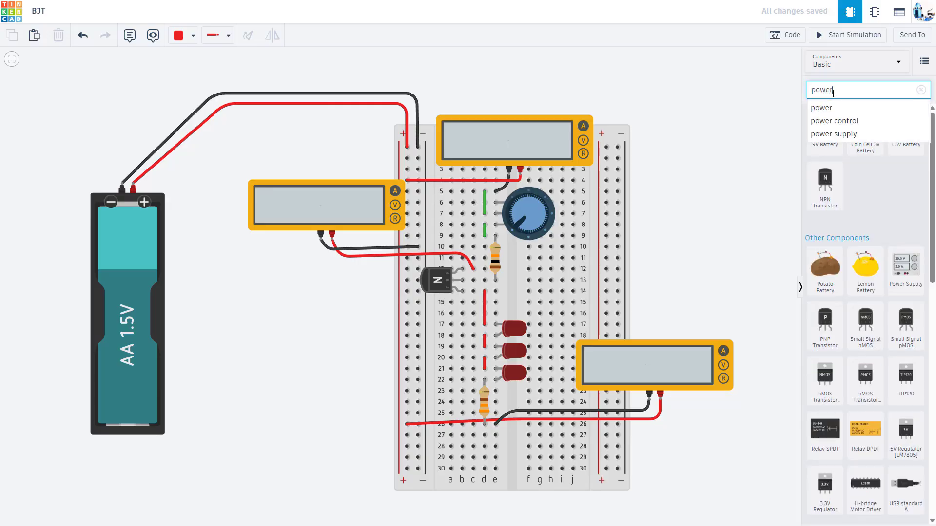
{"action": "left_click", "coordinate": [875, 198]}
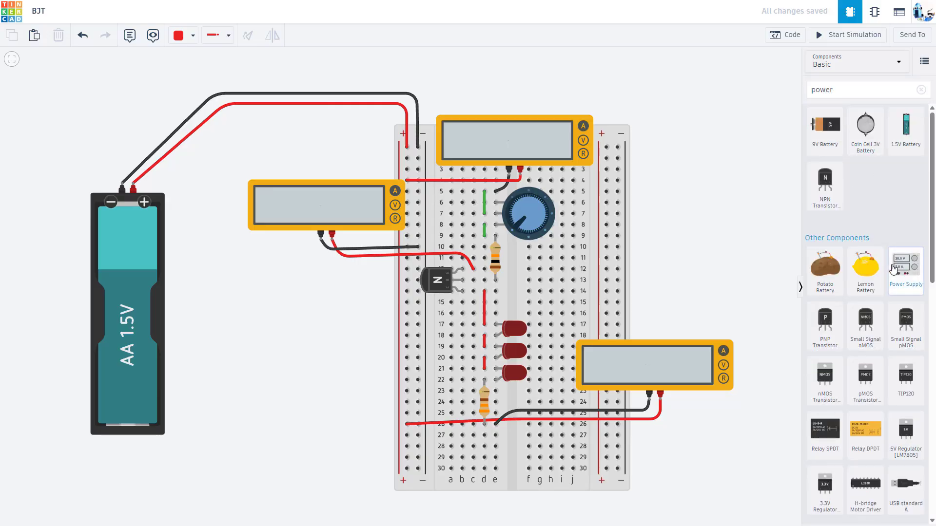
{"action": "left_click_drag", "start_coordinate": [906, 267], "coordinate": [722, 174]}
Step: Wire the power supply's positive terminal to the nearest positive rail, routing the red wire around the breadboard's upper corner
{"action": "left_click", "coordinate": [717, 174]}
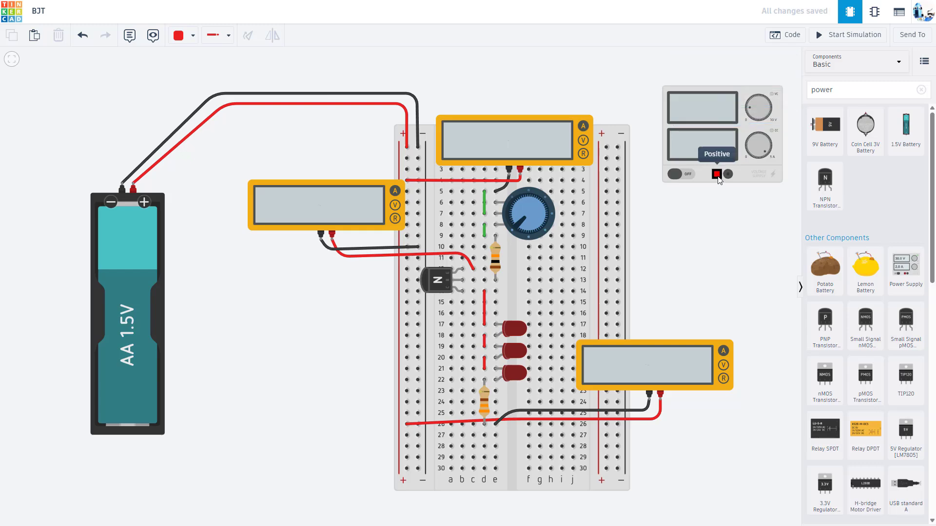
{"action": "left_click", "coordinate": [717, 192]}
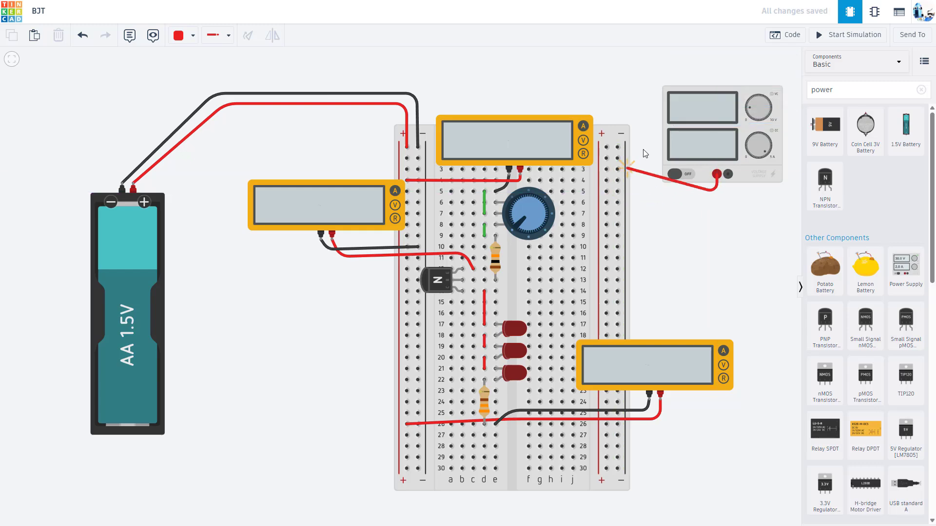
{"action": "left_click", "coordinate": [647, 190]}
{"action": "left_click", "coordinate": [642, 108]}
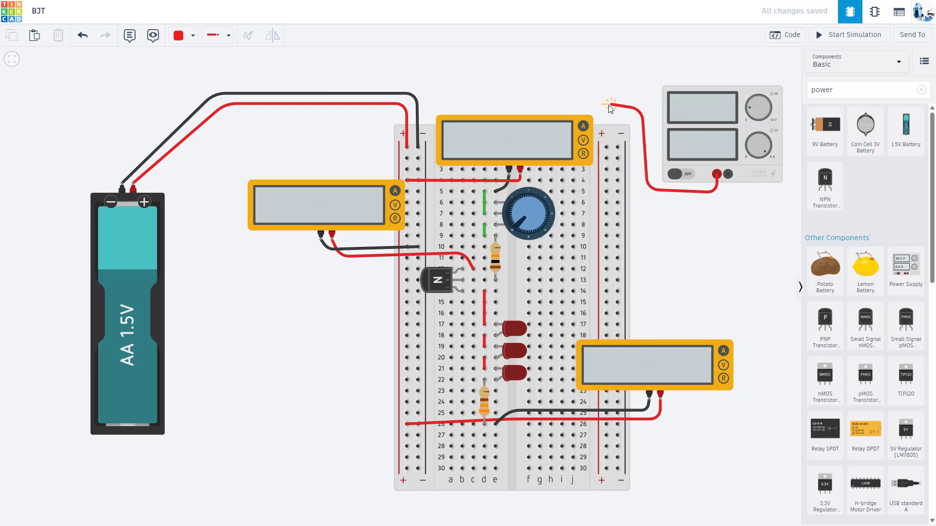
{"action": "left_click", "coordinate": [605, 106]}
{"action": "left_click", "coordinate": [606, 147]}
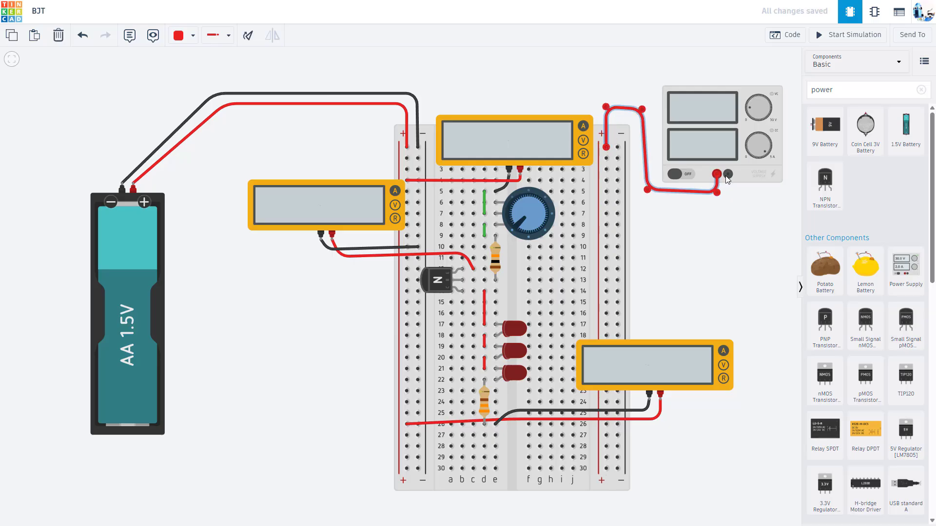
Step: Wire the power supply's negative terminal to the adjacent negative rail and colour the wire black
{"action": "left_click", "coordinate": [728, 174]}
{"action": "left_click", "coordinate": [728, 198]}
{"action": "left_click", "coordinate": [653, 199]}
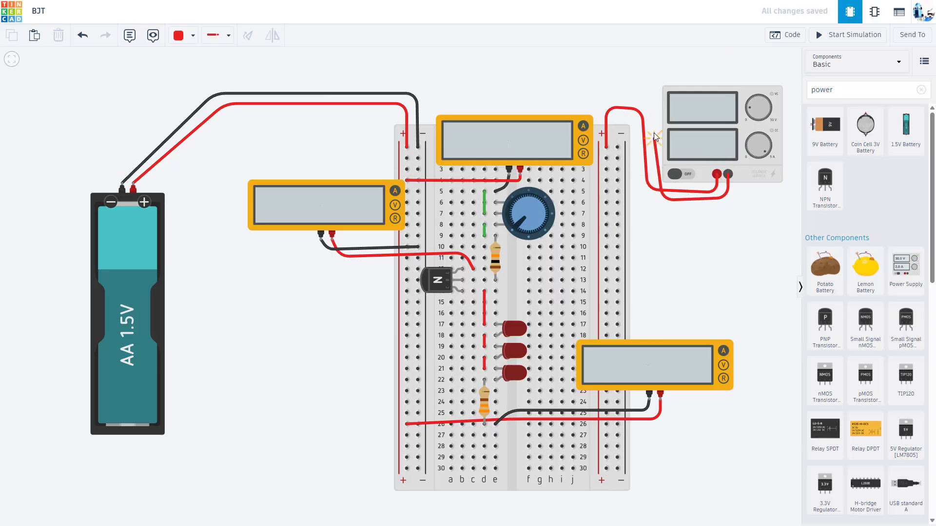
{"action": "left_click", "coordinate": [651, 104]}
{"action": "left_click", "coordinate": [619, 98]}
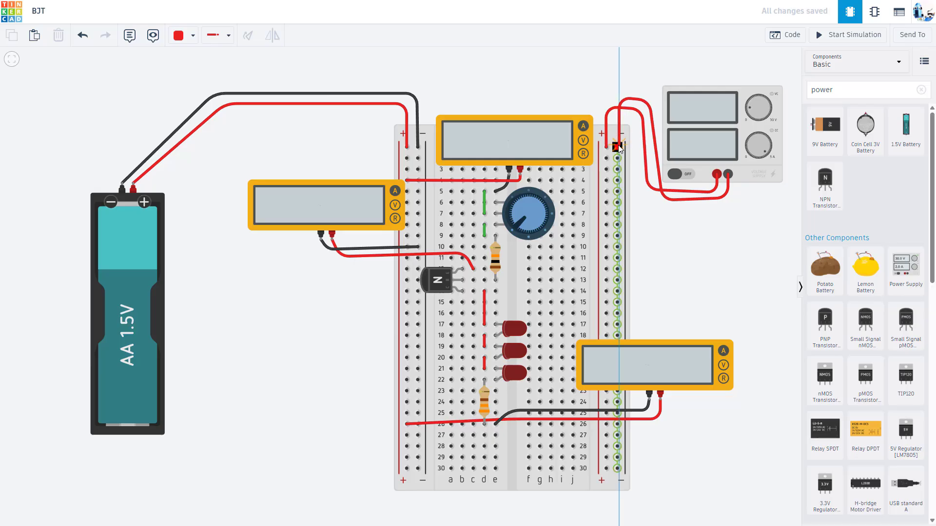
{"action": "left_click", "coordinate": [617, 147]}
{"action": "left_click", "coordinate": [180, 43]}
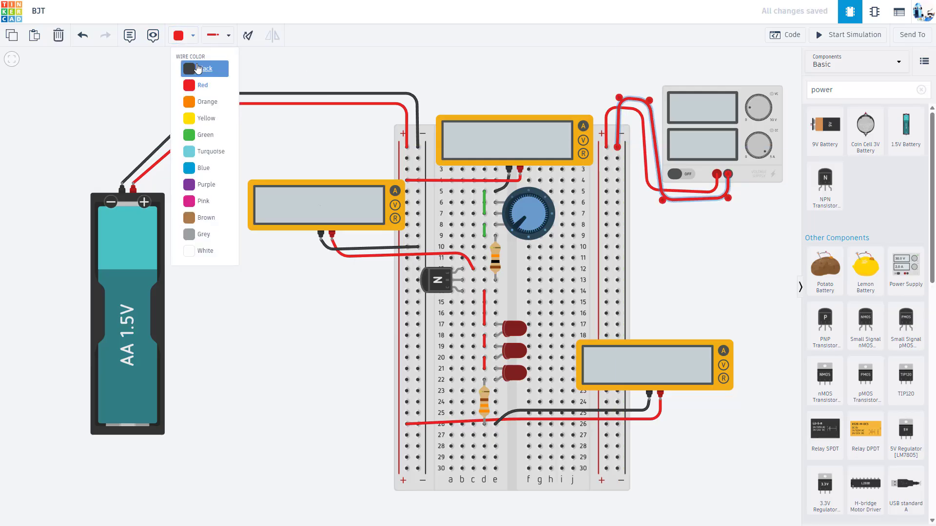
{"action": "left_click", "coordinate": [195, 67]}
Step: Join the breadboard's two negative rails with a black wire routed below the board from row 30 to row 30
{"action": "left_click", "coordinate": [385, 453]}
{"action": "left_click", "coordinate": [418, 469]}
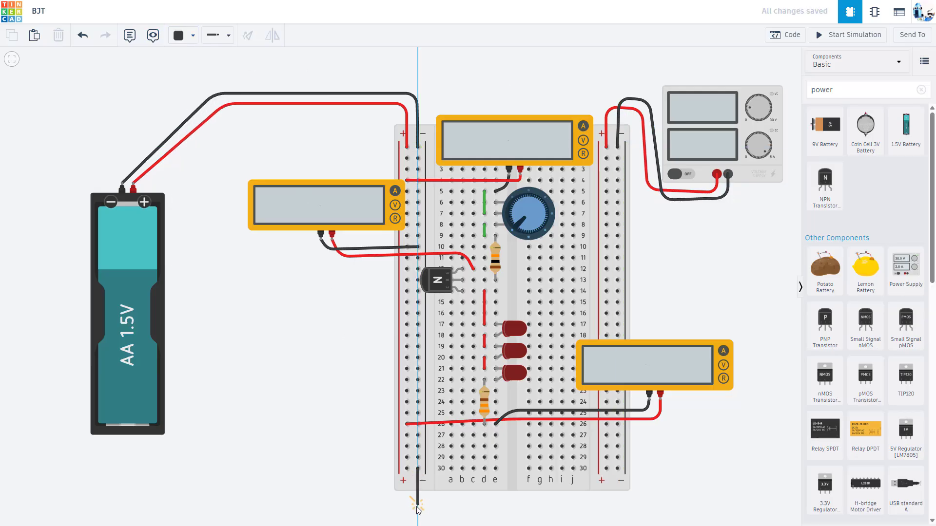
{"action": "left_click", "coordinate": [418, 504]}
{"action": "left_click", "coordinate": [629, 498]}
{"action": "left_click", "coordinate": [617, 502]}
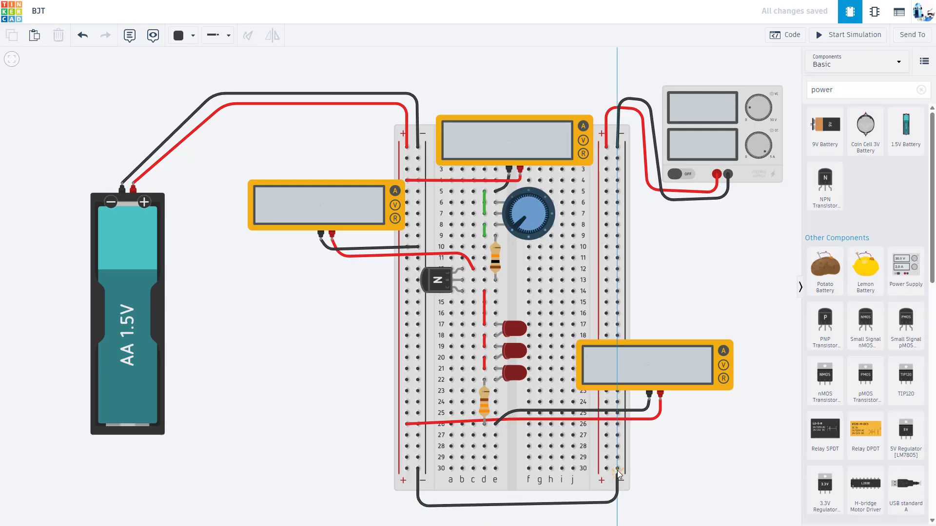
{"action": "left_click", "coordinate": [617, 468]}
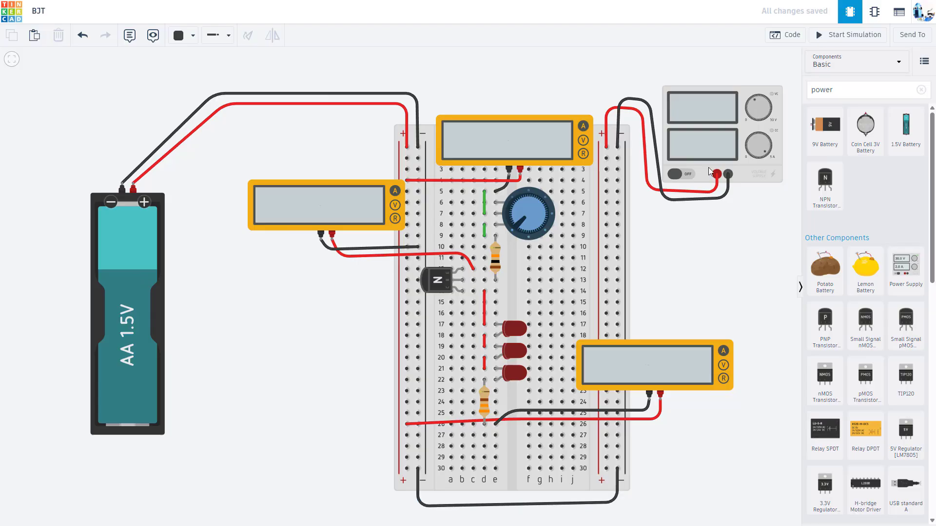
Step: Move the collector ammeter's red lead to the power supply's positive rail at row 27, tidy its bend and run the simulation
{"action": "left_click", "coordinate": [709, 147]}
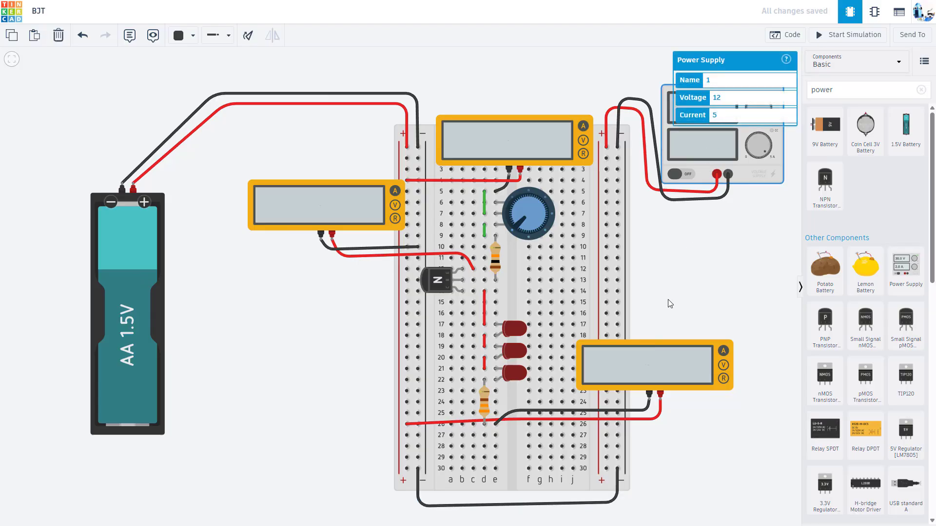
{"action": "left_click", "coordinate": [431, 425]}
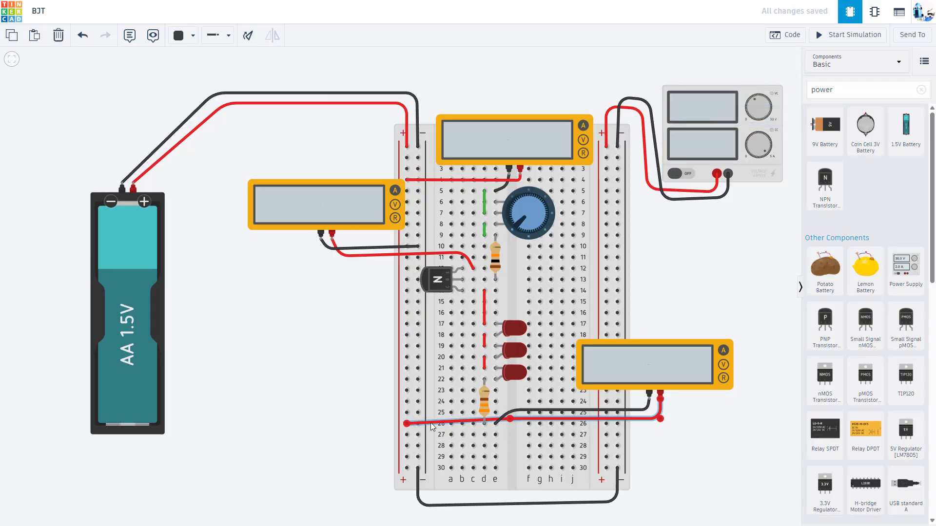
{"action": "left_click_drag", "start_coordinate": [407, 424], "coordinate": [606, 435]}
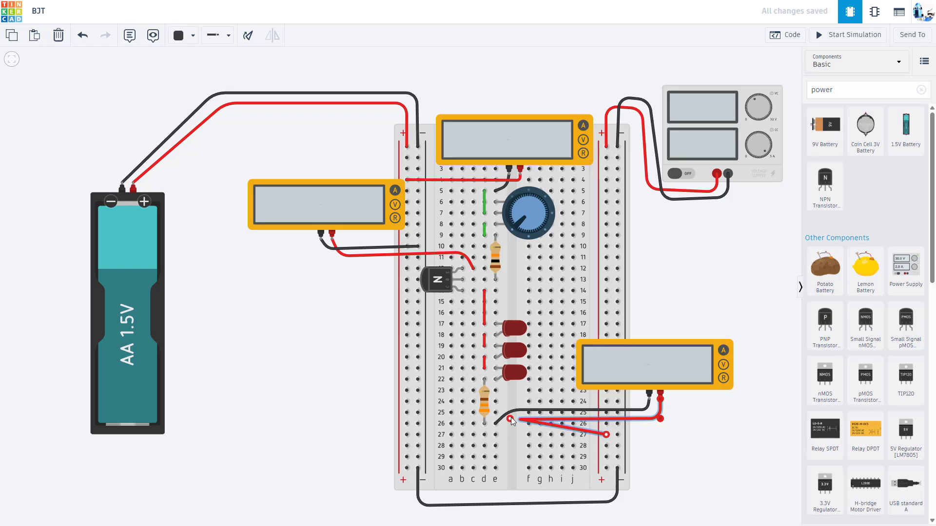
{"action": "left_click_drag", "start_coordinate": [510, 419], "coordinate": [661, 435]}
{"action": "left_click", "coordinate": [690, 270]}
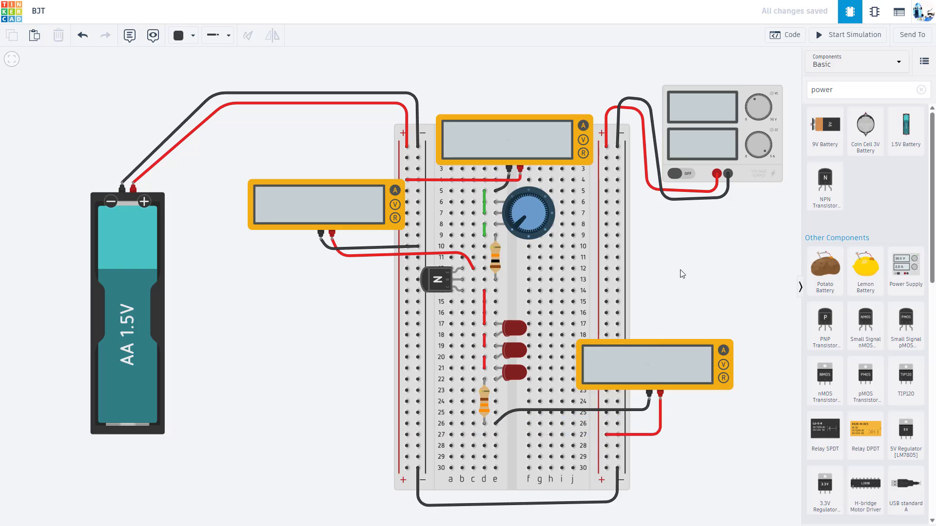
{"action": "left_click", "coordinate": [822, 39]}
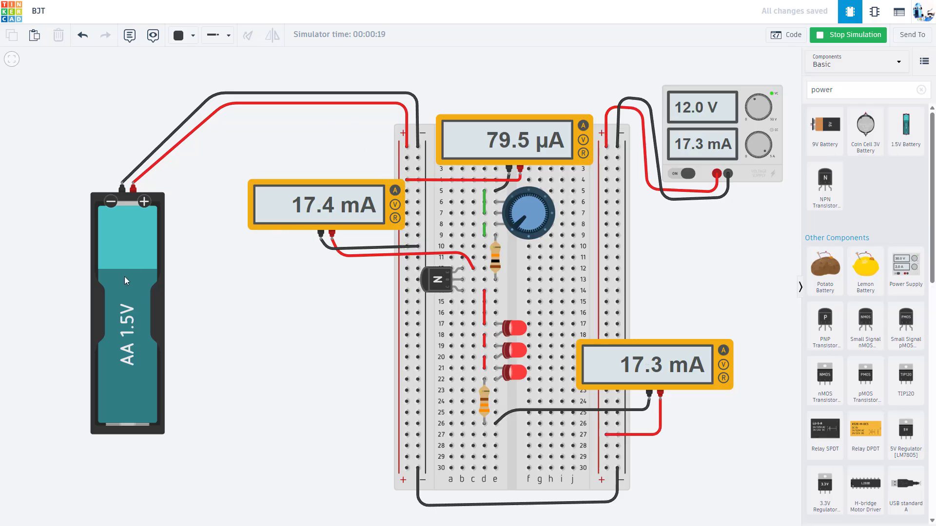
Step: Clear the component search, place an Arduino Uno R3 beside the breadboard and compare its digital pins with the transistor's base connection
{"action": "left_click", "coordinate": [921, 89]}
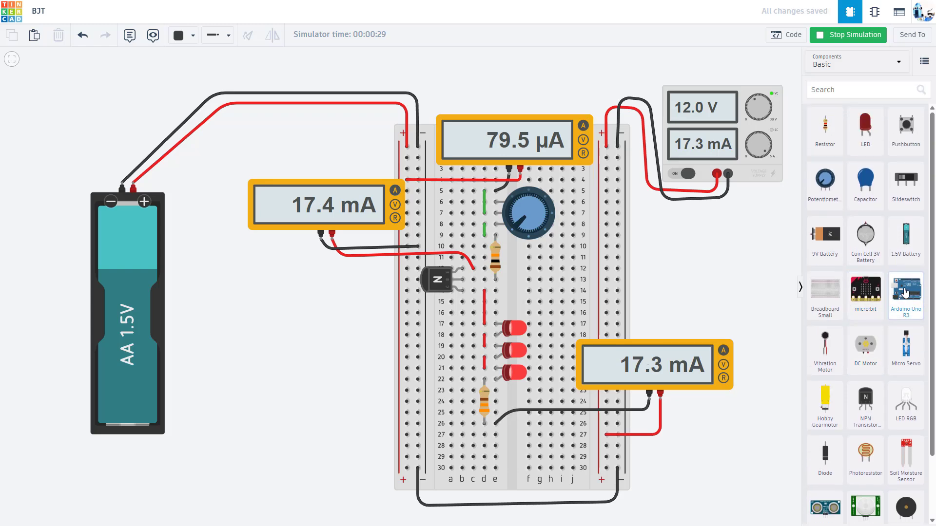
{"action": "left_click_drag", "start_coordinate": [908, 295], "coordinate": [276, 406]}
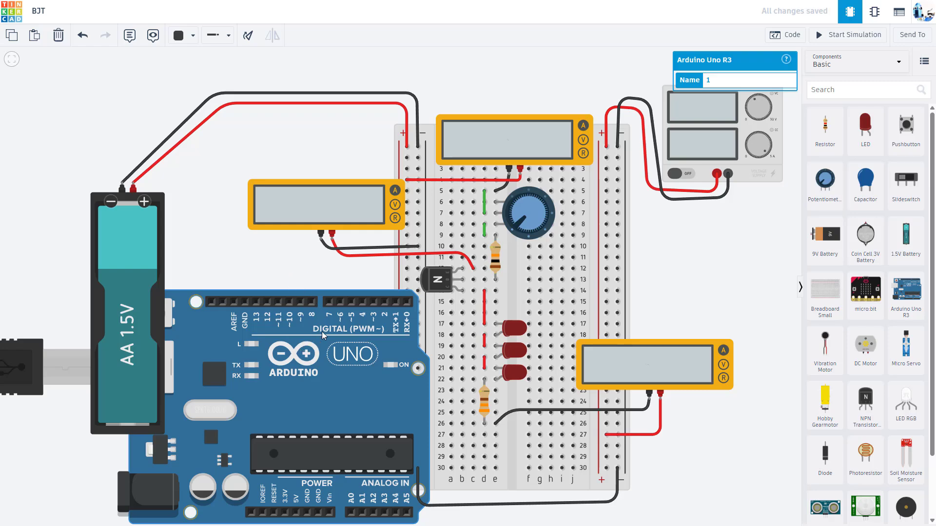
{"action": "left_click_drag", "start_coordinate": [322, 332], "coordinate": [269, 353]}
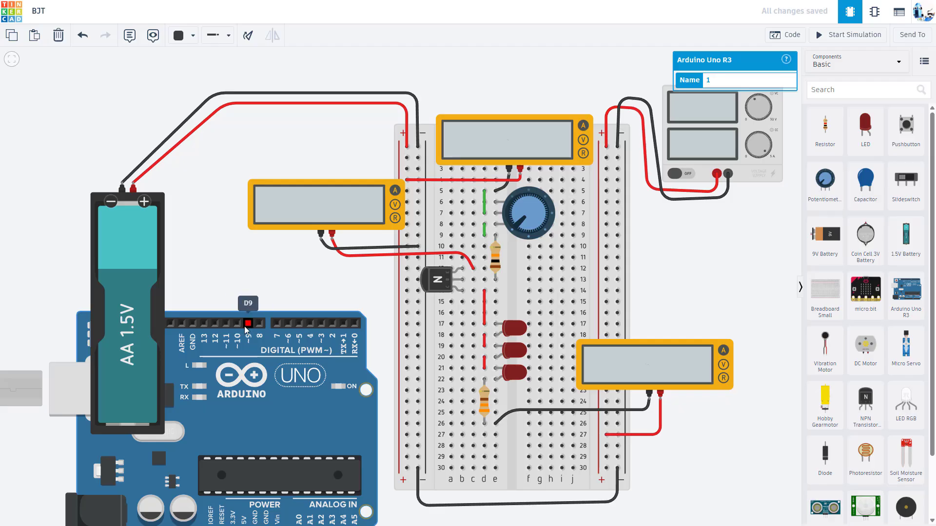
{"action": "left_click", "coordinate": [472, 269]}
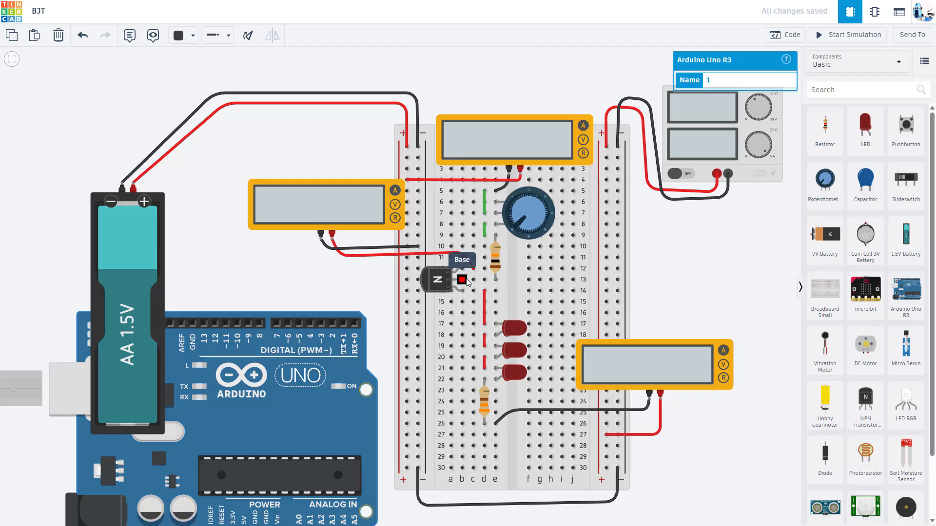
{"action": "scroll", "coordinate": [474, 282], "scroll_direction": "up", "scroll_amount": 3}
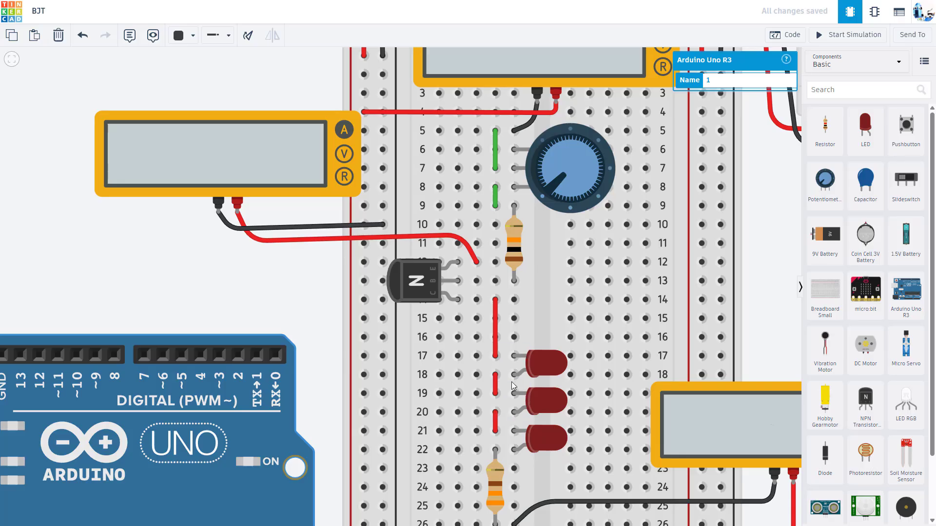
{"action": "scroll", "coordinate": [512, 429], "scroll_direction": "down", "scroll_amount": 2}
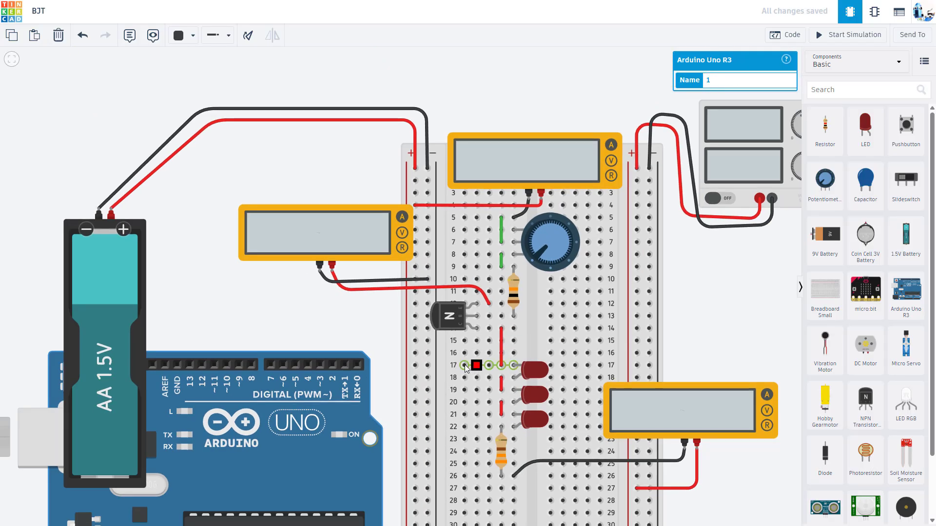
{"action": "left_click", "coordinate": [292, 315]}
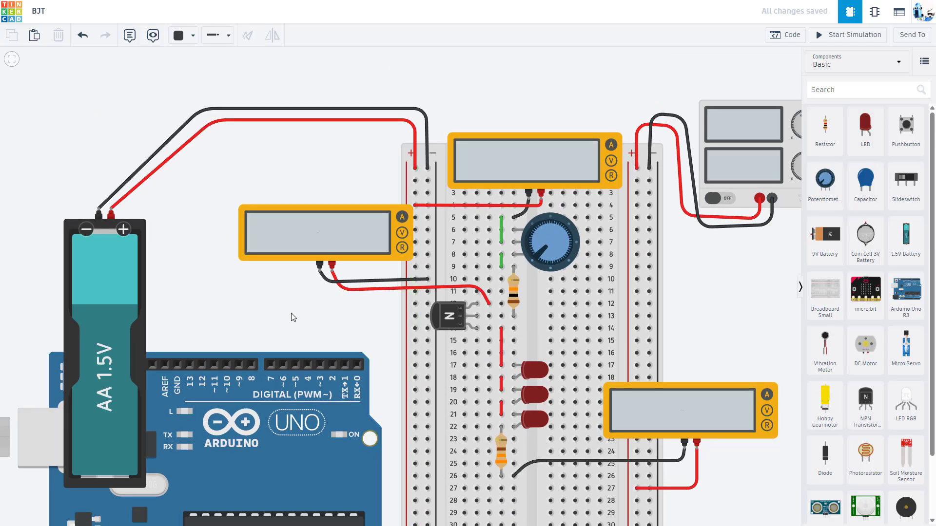
Step: Delete the Arduino Uno R3 from the design and confirm the removal
{"action": "left_click", "coordinate": [283, 432]}
{"action": "key", "text": "Delete"}
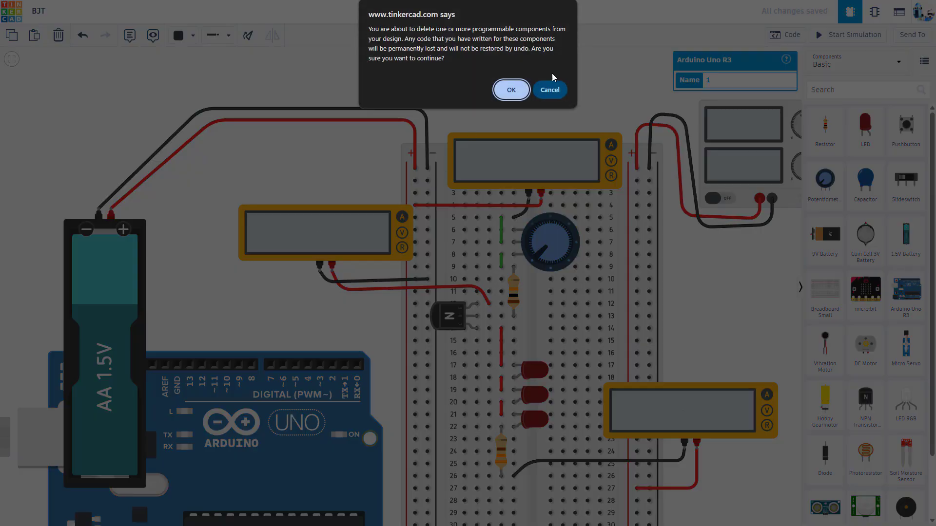
{"action": "left_click", "coordinate": [546, 92]}
{"action": "key", "text": "Delete"}
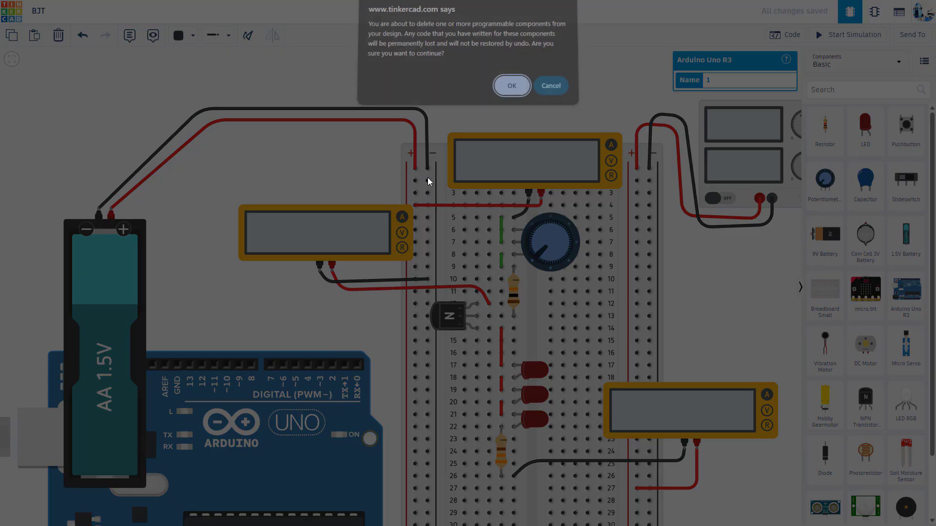
{"action": "left_click", "coordinate": [511, 90]}
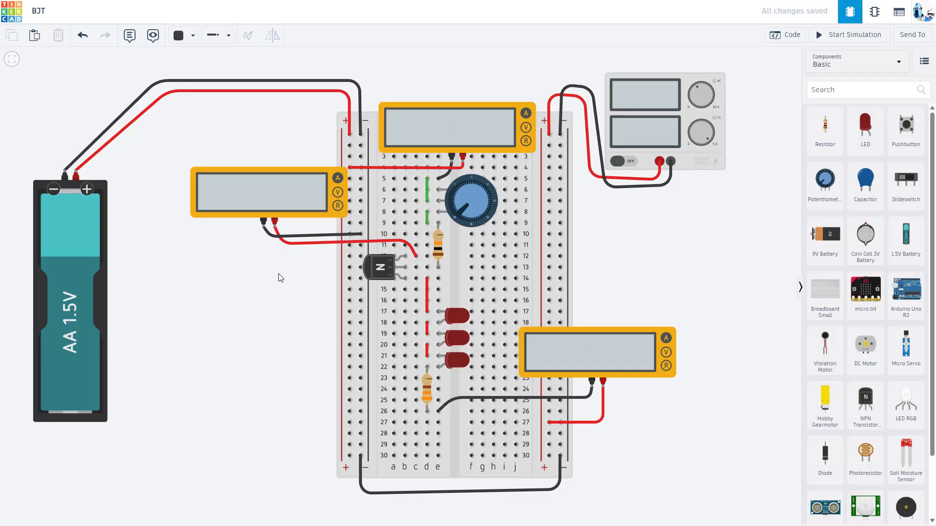
{"action": "left_click_drag", "start_coordinate": [281, 278], "coordinate": [288, 286]}
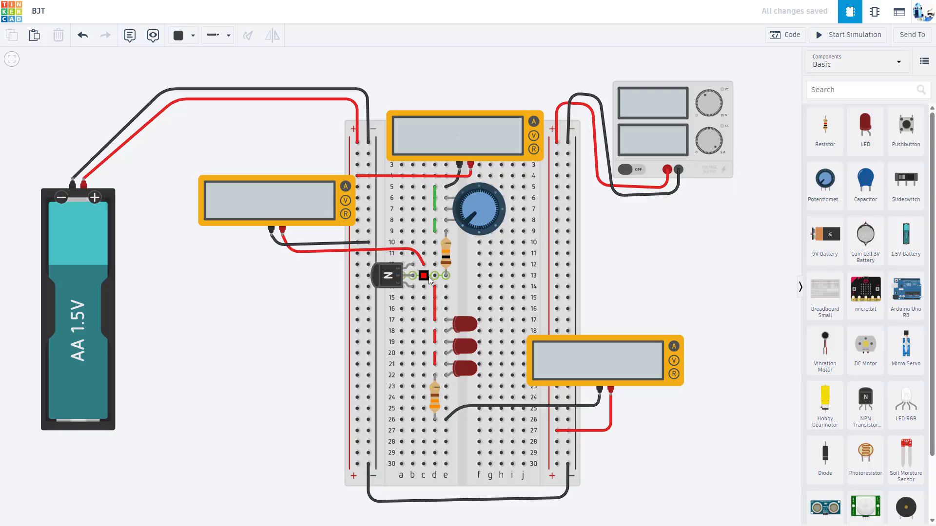